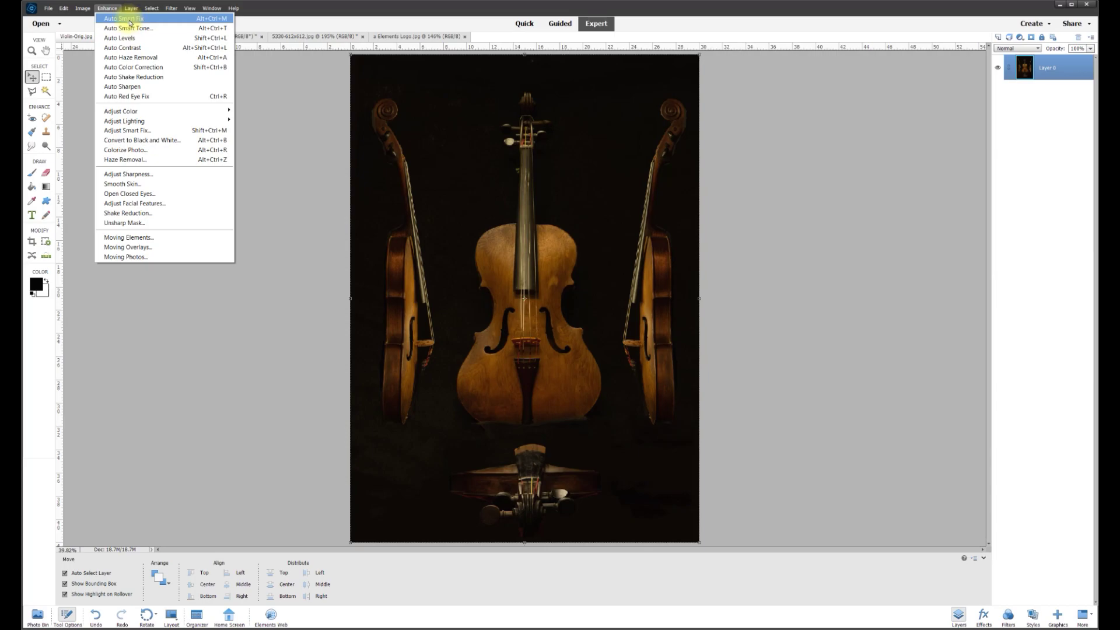
Apply Auto Smart Fix to the violin photo and check the brightened details up close.
click(130, 20)
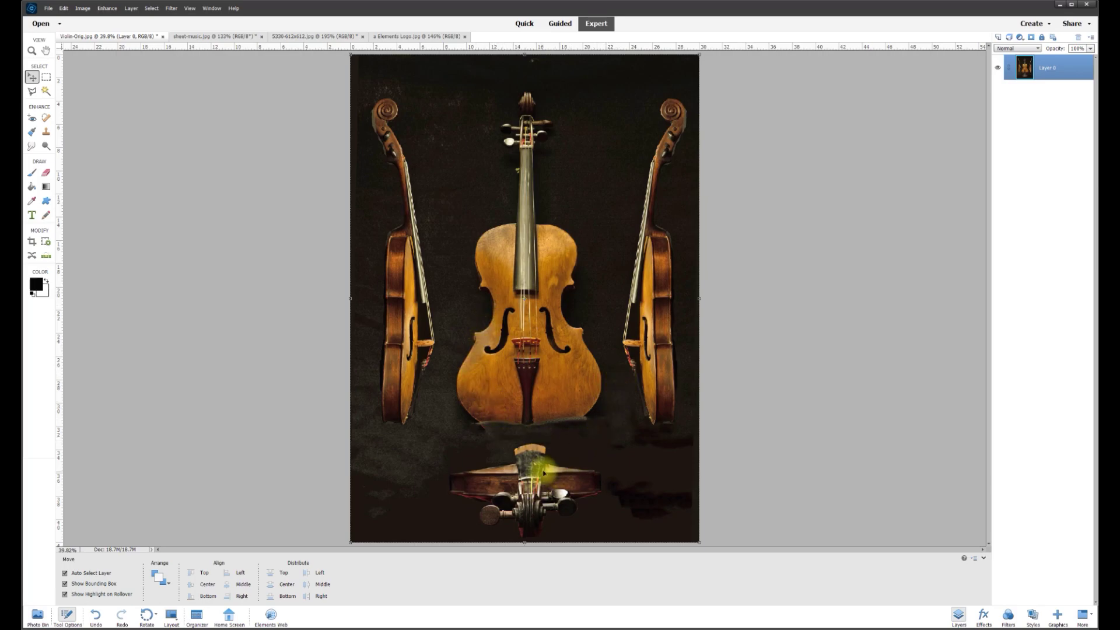
scroll(544, 473, up, 3)
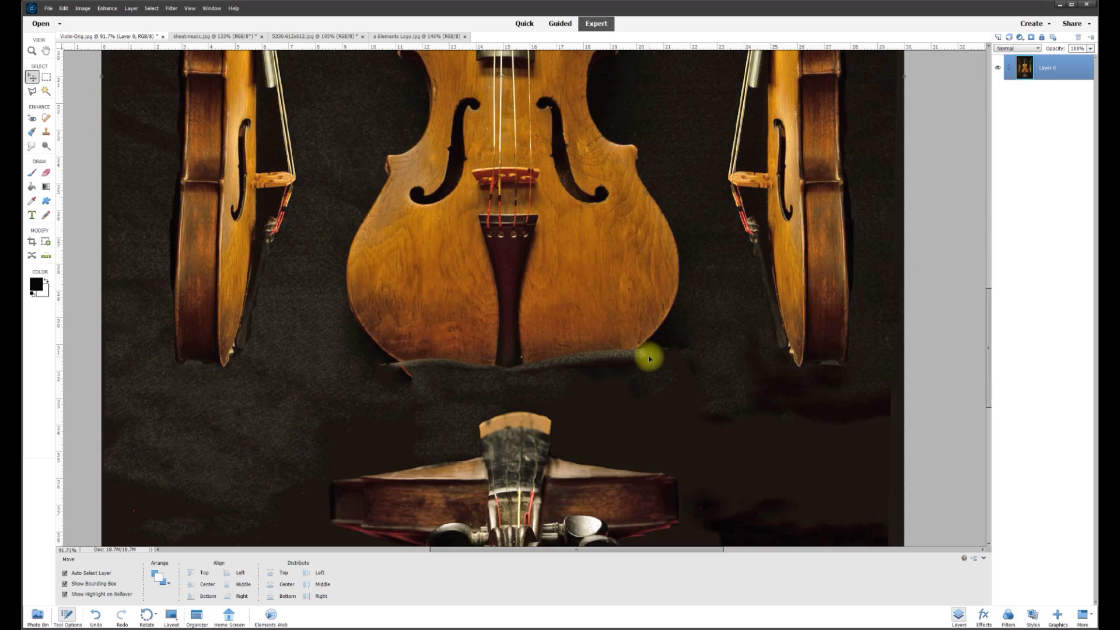
scroll(327, 296, up, 5)
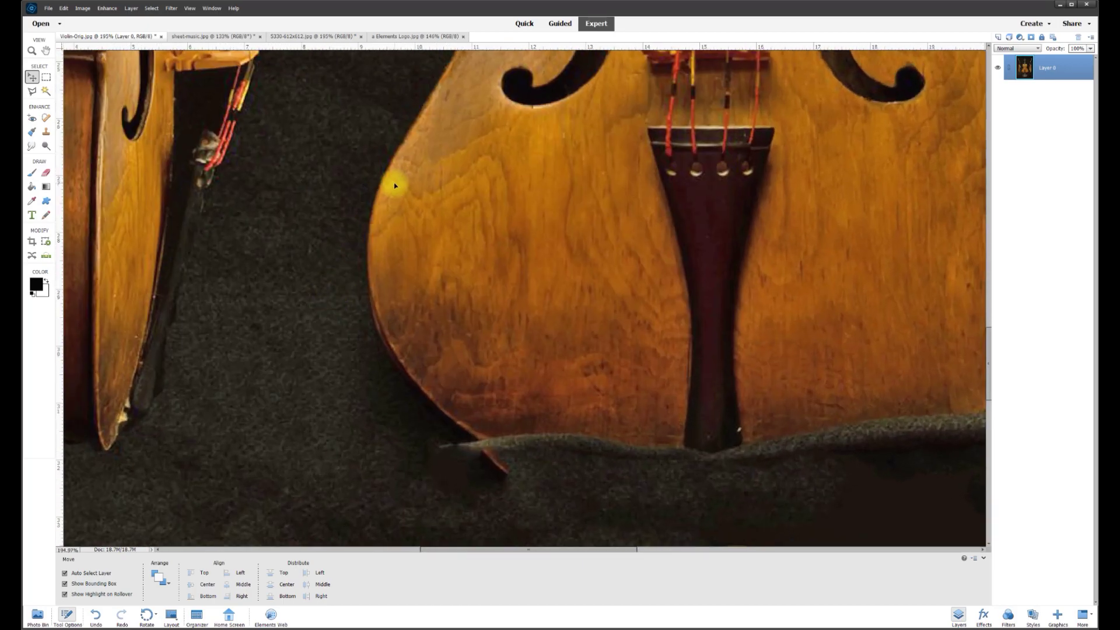
scroll(344, 291, down, 3)
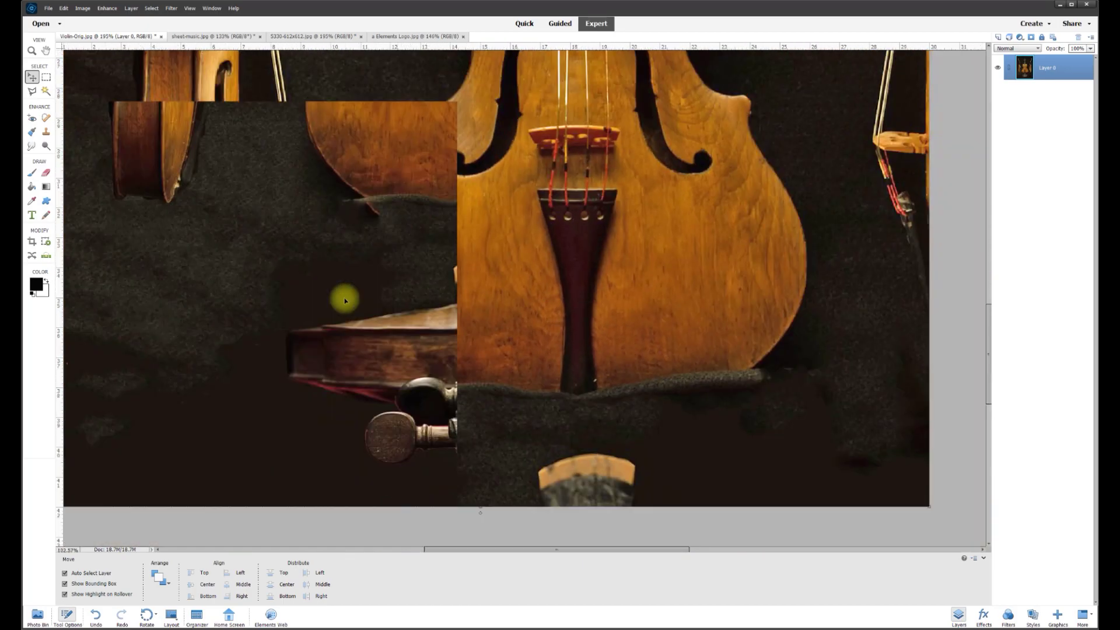
Outline the left-hand side-view violin with a closed Polygonal Lasso selection, following its body, strings, scroll and back.
click(32, 92)
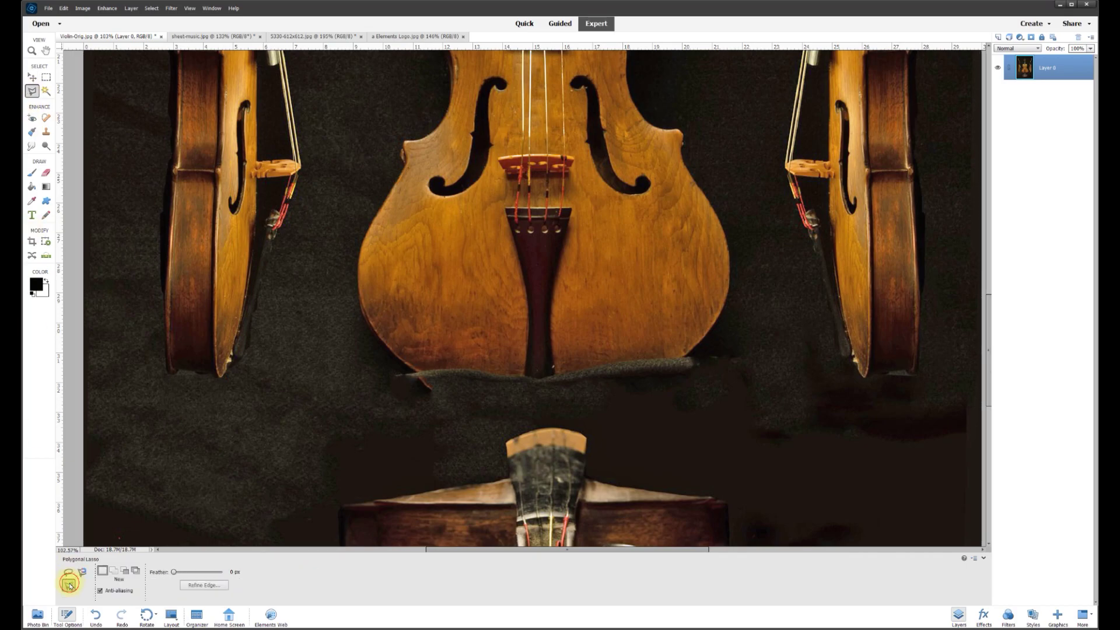
scroll(101, 271, up, 1)
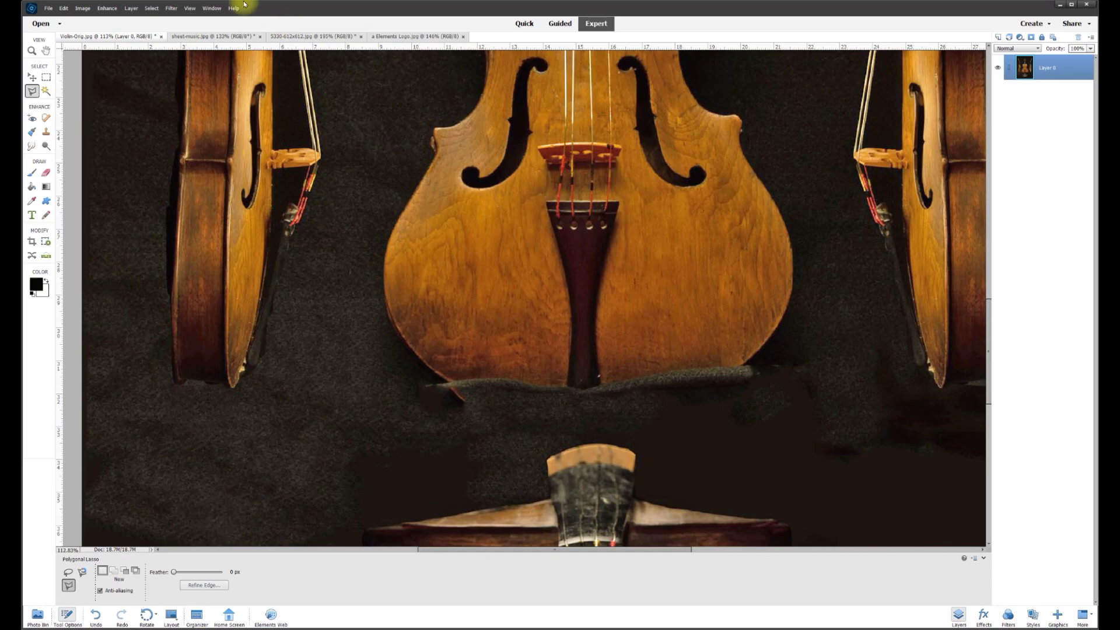
scroll(87, 306, up, 3)
scroll(101, 305, up, 1)
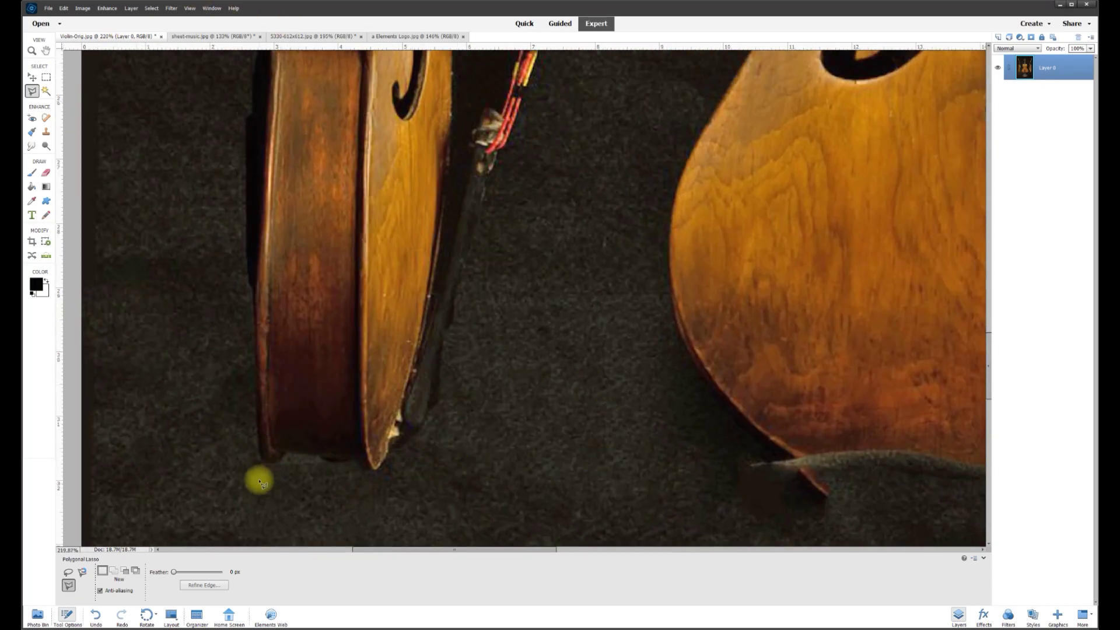
click(289, 454)
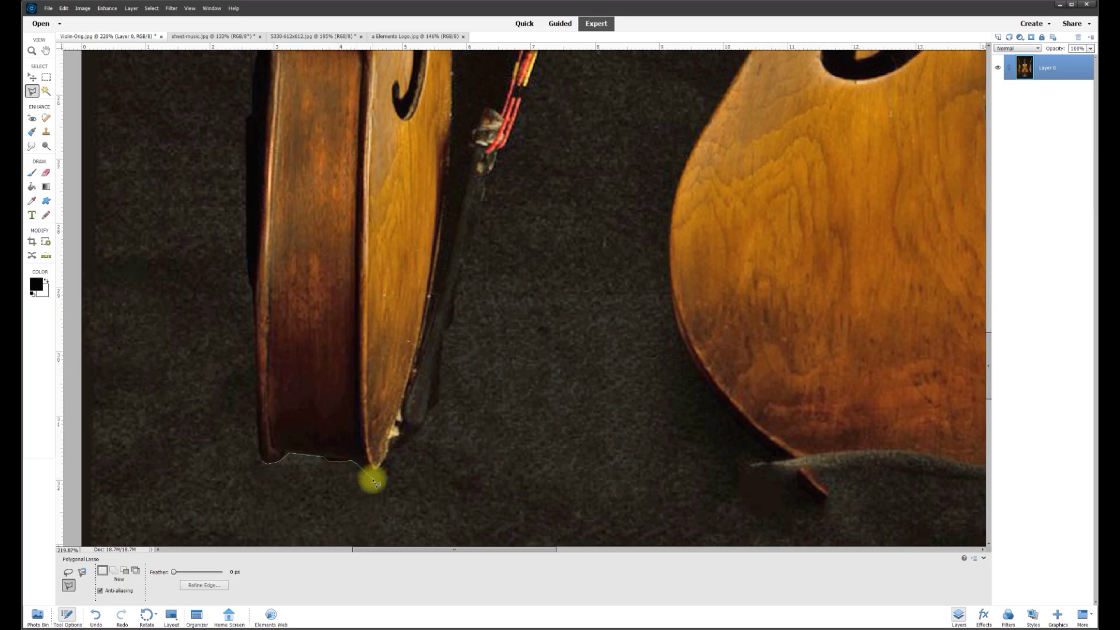
click(391, 452)
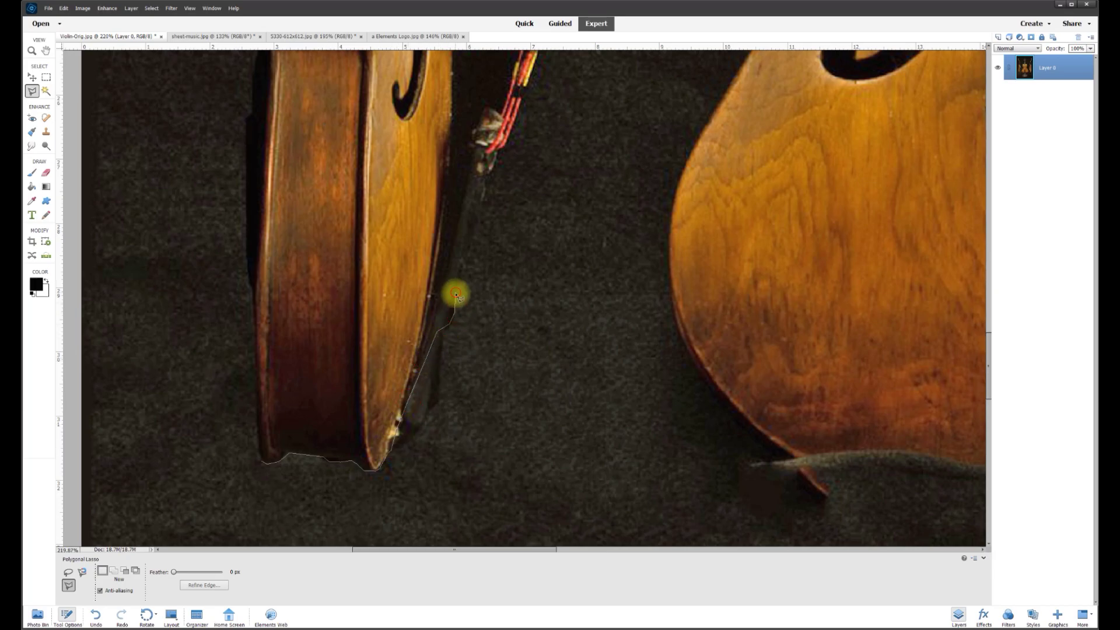
drag(554, 61, 533, 397)
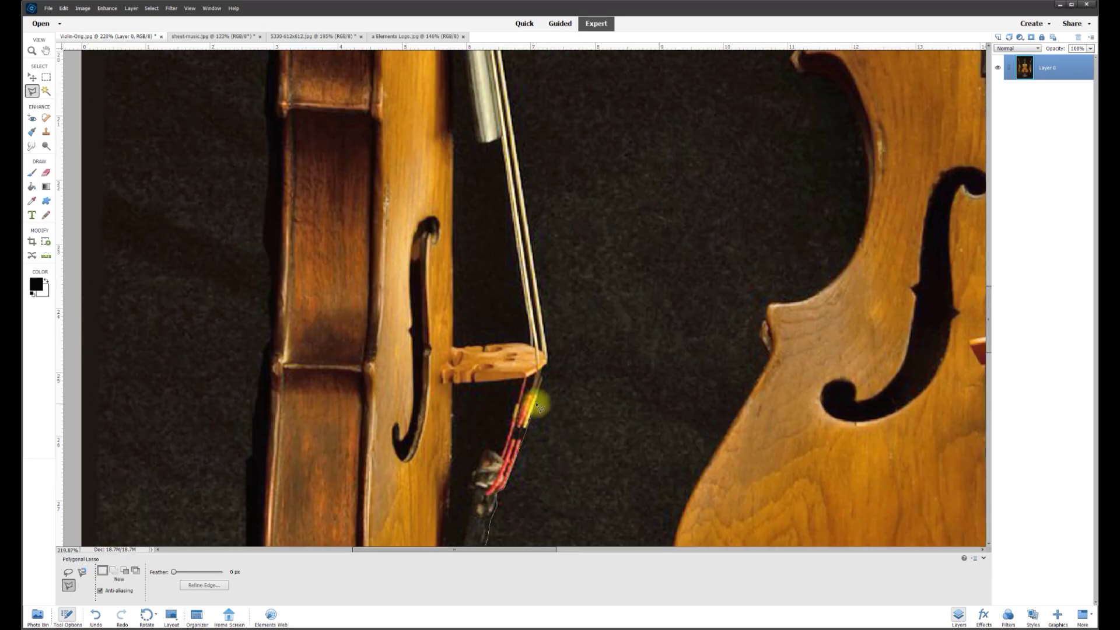
click(545, 360)
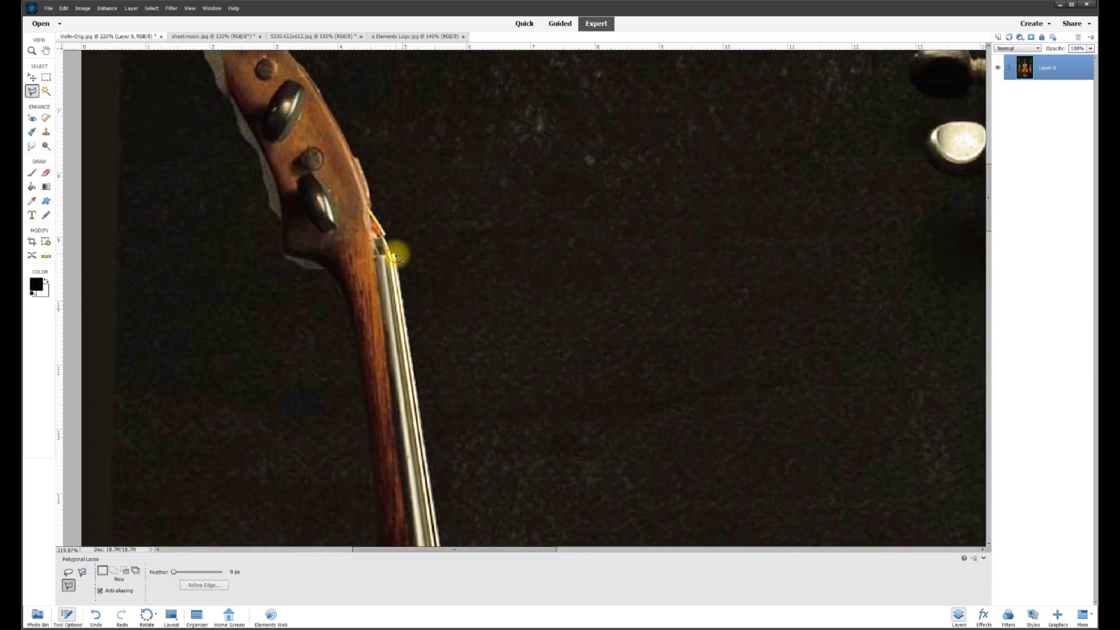
drag(365, 170, 353, 387)
click(283, 260)
mouse_move(315, 252)
mouse_down()
mouse_move(347, 190)
mouse_move(311, 137)
mouse_move(268, 130)
mouse_move(212, 181)
mouse_move(206, 220)
mouse_move(221, 312)
mouse_move(281, 451)
mouse_move(298, 286)
mouse_move(336, 318)
mouse_move(360, 416)
mouse_move(396, 164)
mouse_move(371, 253)
mouse_move(302, 299)
mouse_move(272, 425)
mouse_move(262, 363)
mouse_move(266, 352)
mouse_move(261, 556)
mouse_move(247, 489)
mouse_move(232, 546)
mouse_move(246, 341)
mouse_move(245, 556)
mouse_move(252, 241)
mouse_move(257, 340)
mouse_up()
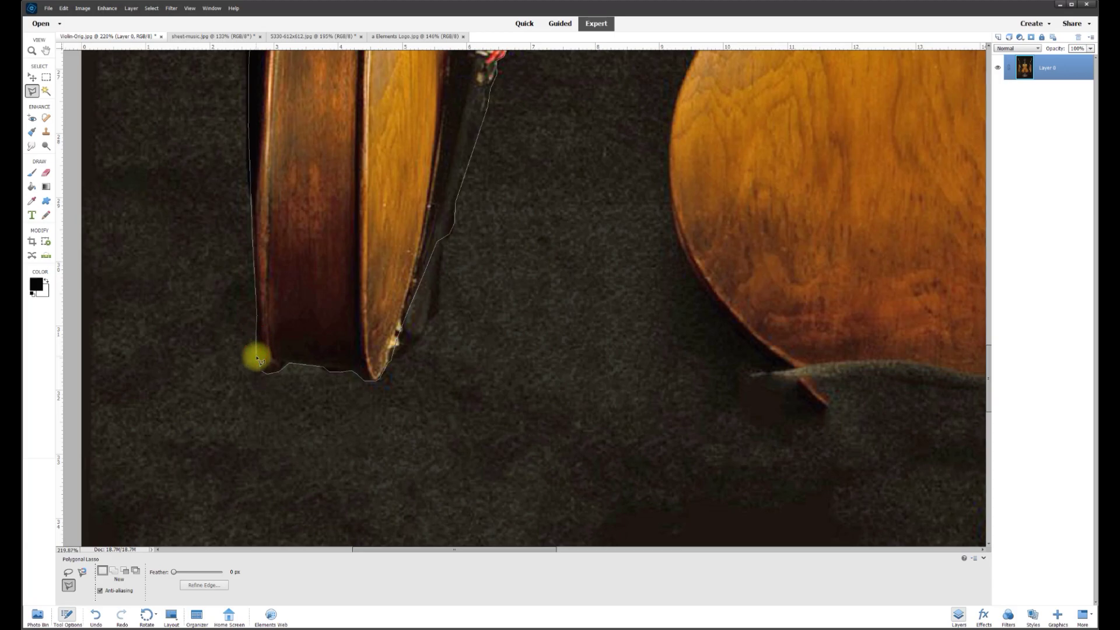
double_click(259, 366)
Copy the selected left-hand violin to its own layer with Layer Via Copy.
scroll(408, 182, down, 3)
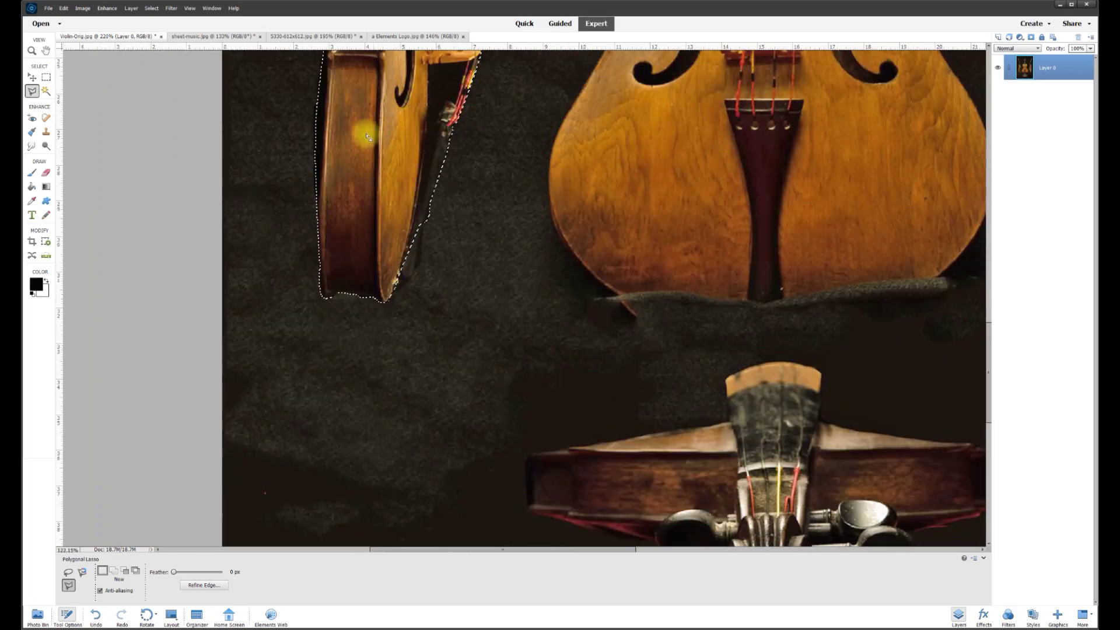
scroll(366, 136, down, 5)
scroll(415, 210, up, 2)
right_click(365, 309)
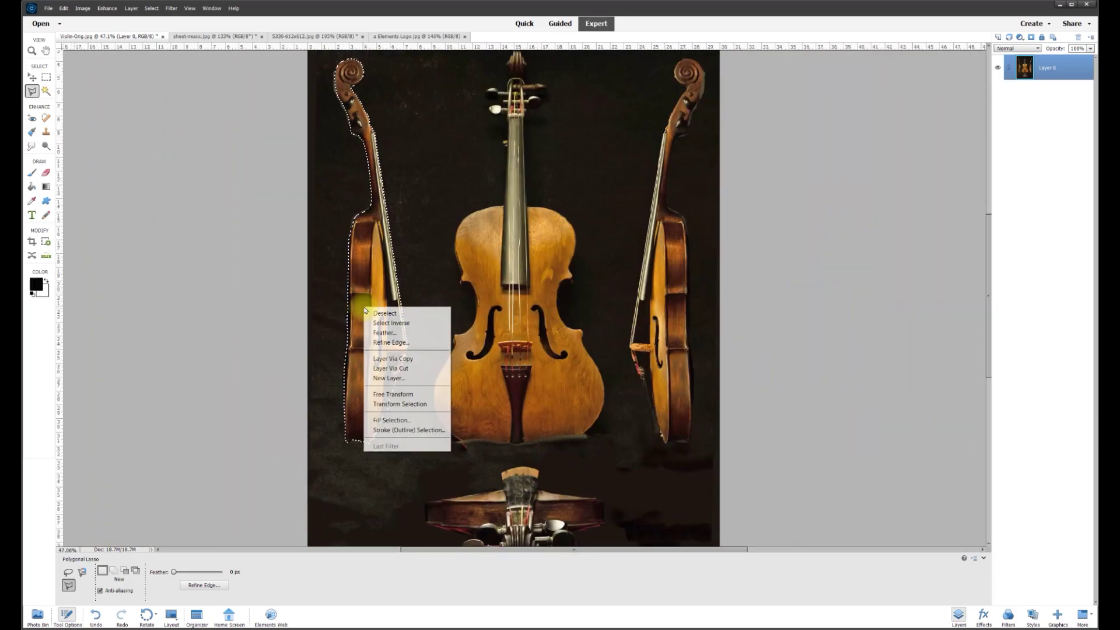
click(392, 359)
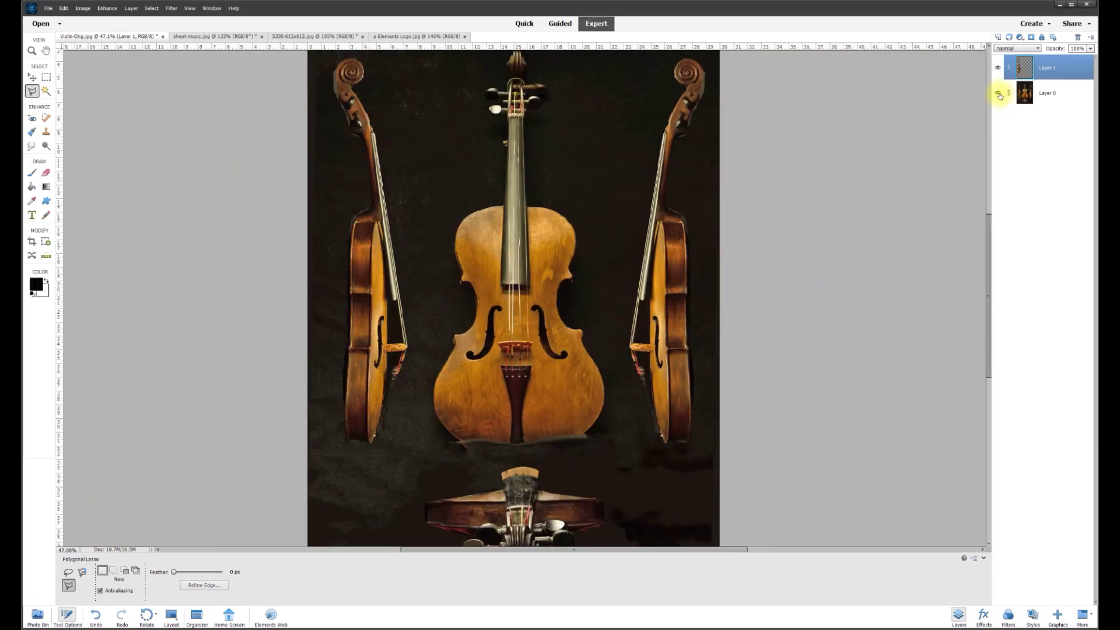
Hide Layer 0 to examine the edges of the left-hand violin cutout, and show the layer again.
click(997, 93)
scroll(419, 198, down, 2)
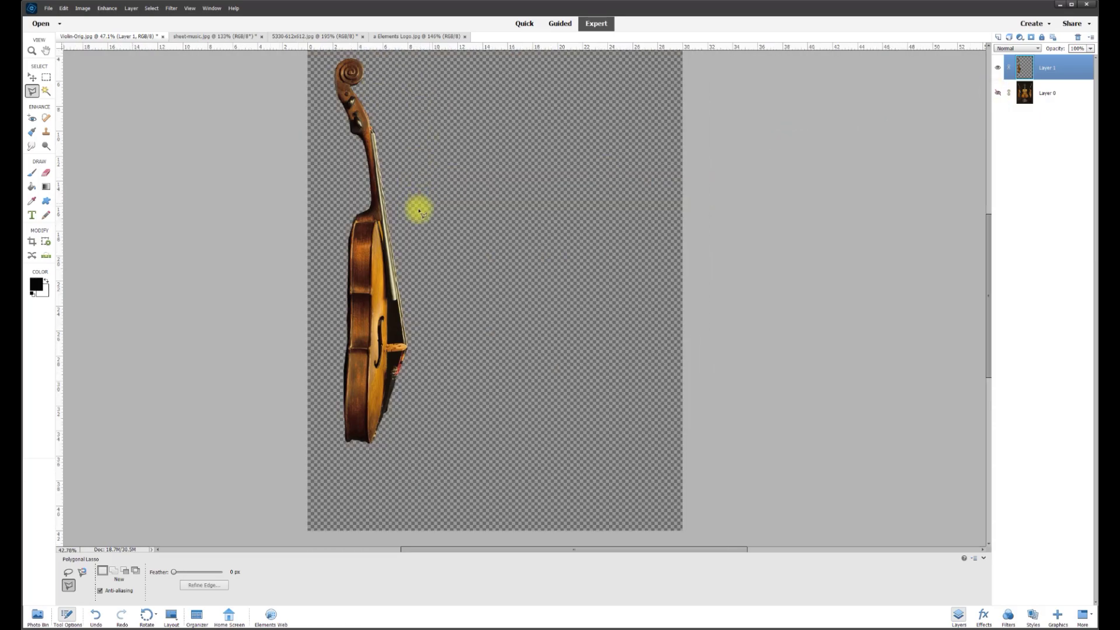
scroll(396, 162, up, 4)
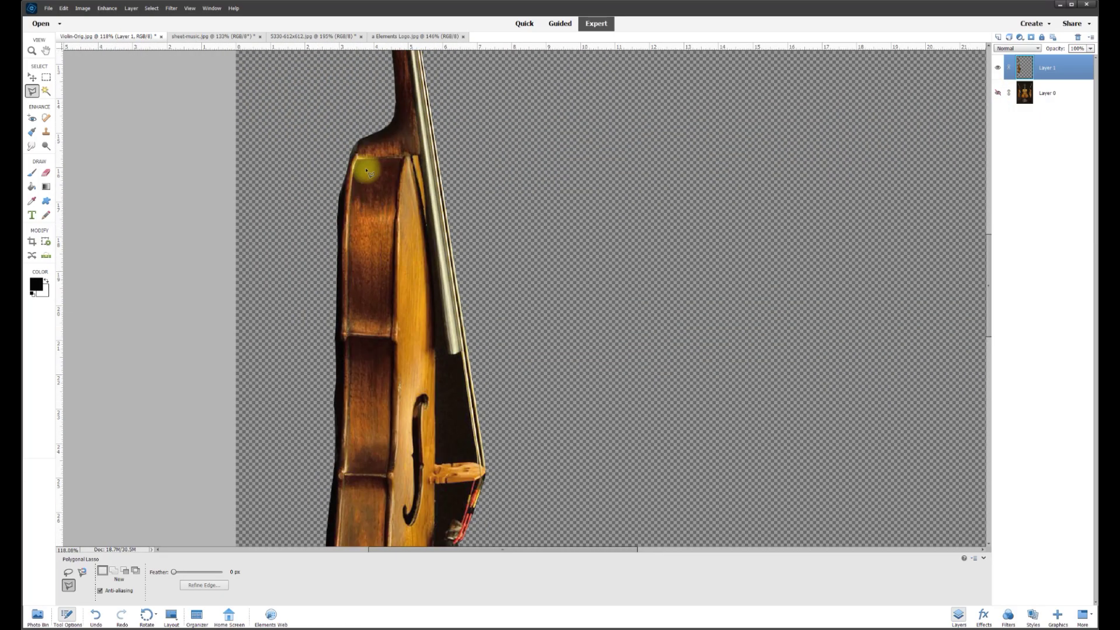
scroll(388, 124, up, 2)
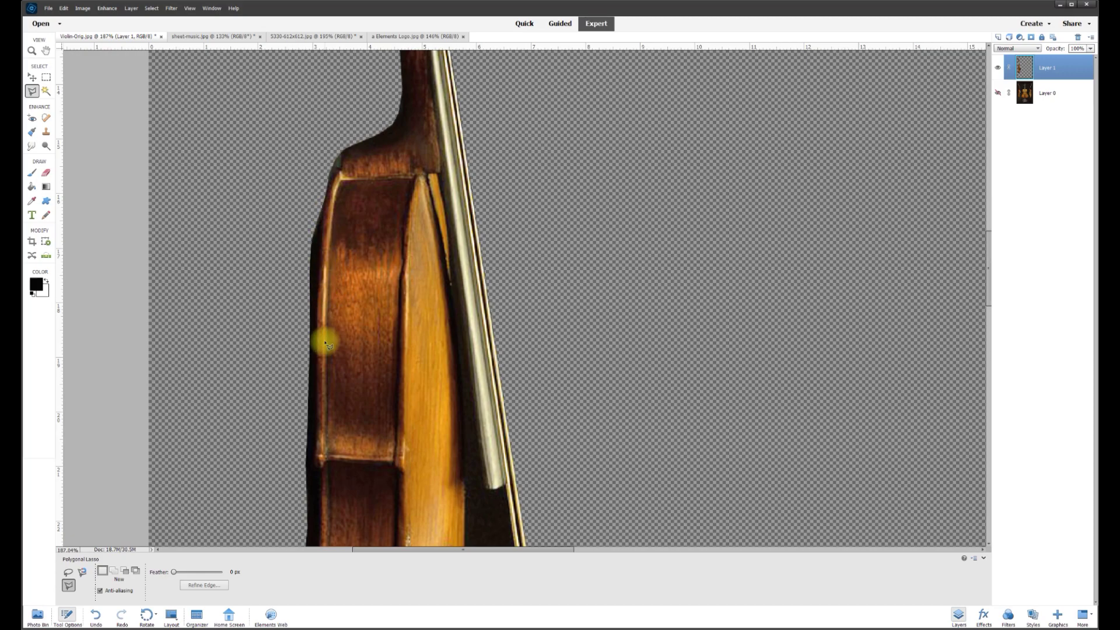
scroll(532, 408, down, 4)
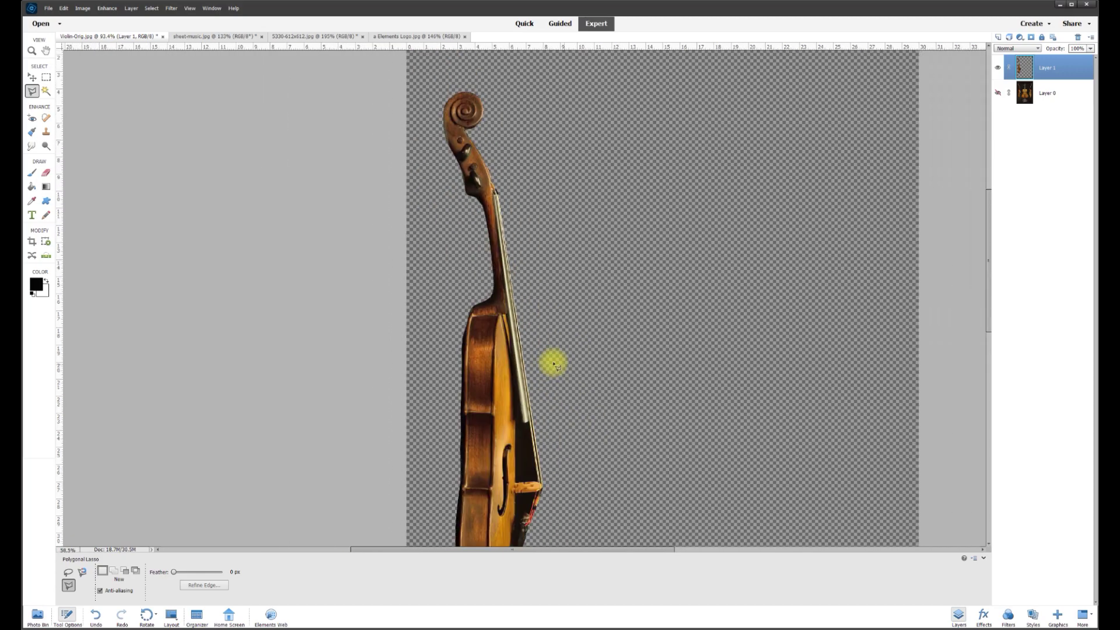
click(998, 93)
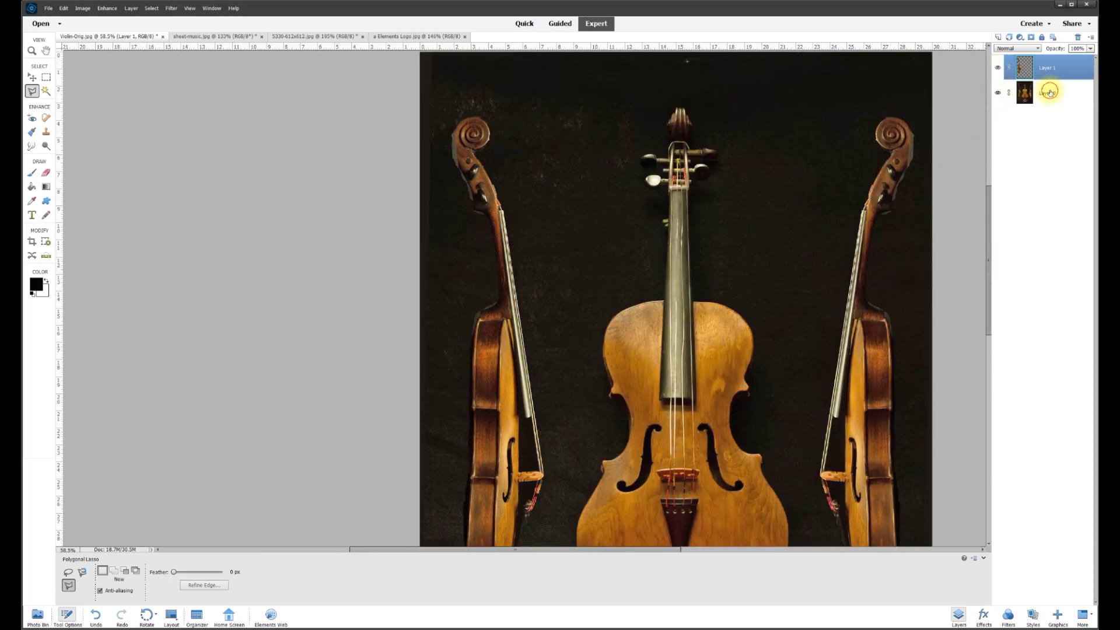
On Layer 0, start a Polygonal Lasso outline of the centre violin around its left-hand tuning pegs.
click(1047, 92)
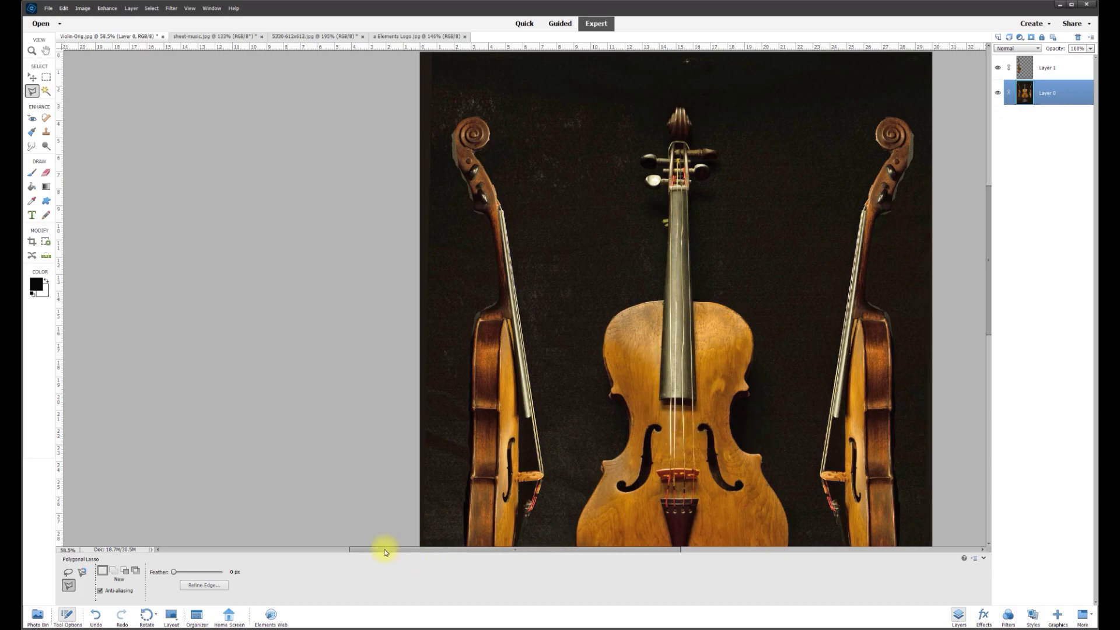
drag(376, 551, 457, 549)
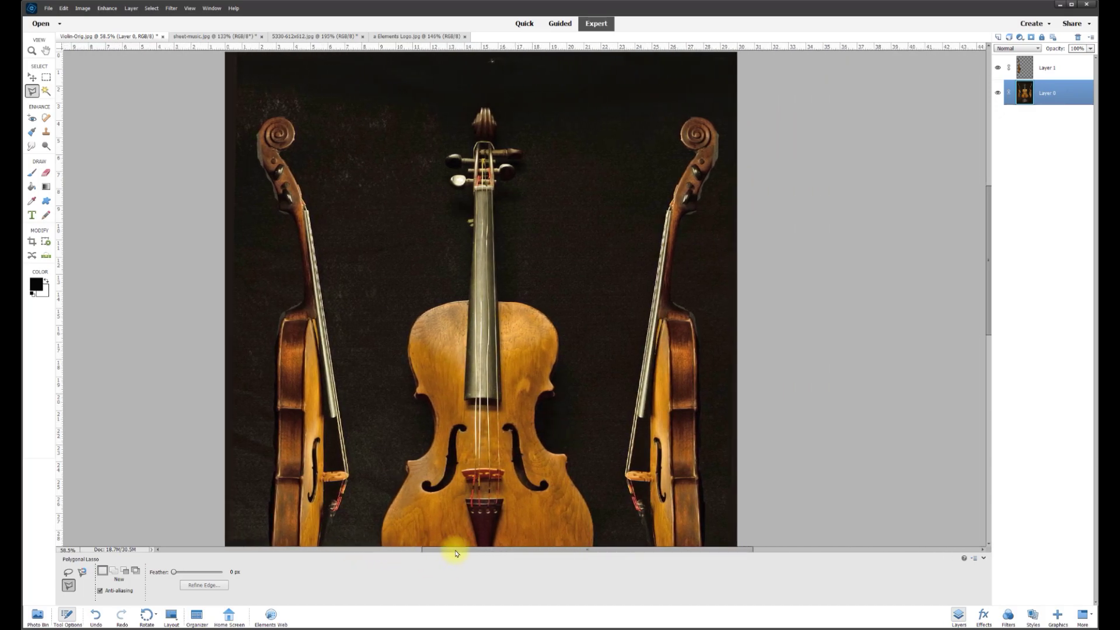
scroll(445, 150, up, 5)
scroll(501, 134, up, 3)
click(426, 382)
click(460, 304)
click(424, 304)
click(401, 315)
click(367, 300)
click(382, 269)
click(421, 274)
click(461, 278)
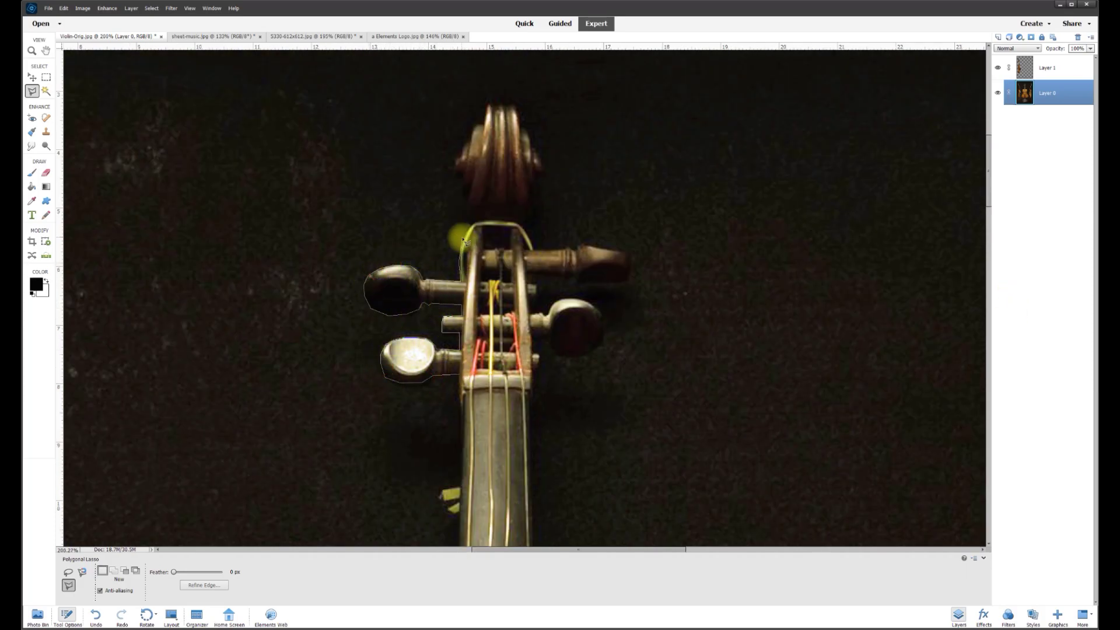
Continue the lasso outline up and around the centre violin's scroll to the far side of its pegbox.
click(468, 222)
click(453, 192)
click(455, 170)
click(462, 153)
click(472, 135)
click(482, 119)
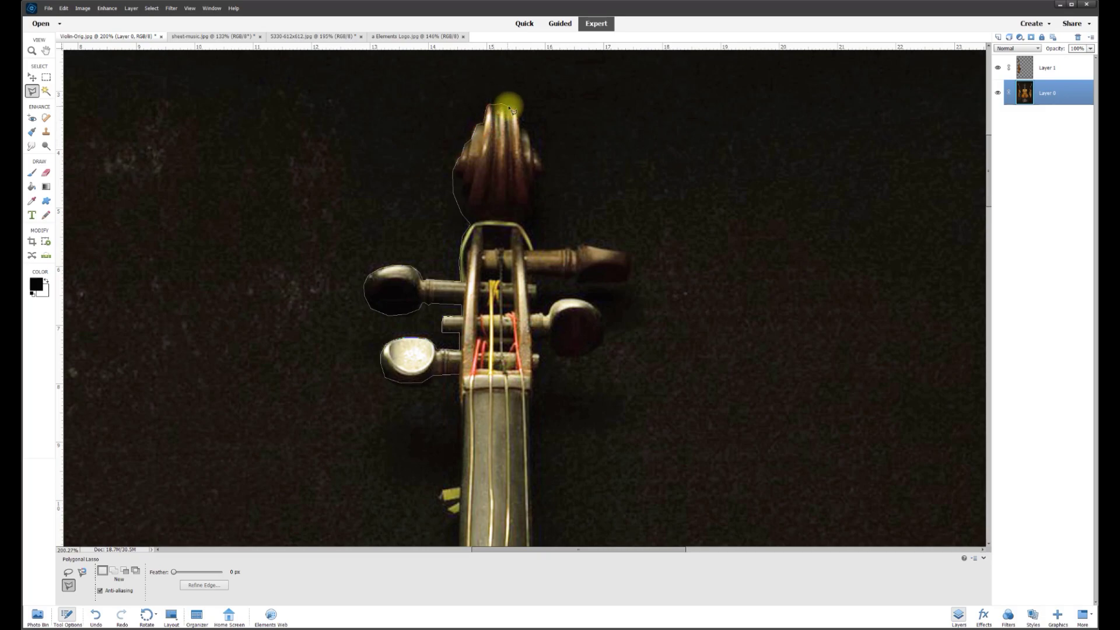
click(536, 143)
click(545, 170)
click(541, 199)
click(525, 226)
Continue the lasso outline around the right-hand tuning pegs of the centre violin.
click(534, 248)
click(626, 251)
click(634, 264)
click(631, 278)
click(584, 284)
click(535, 283)
click(569, 299)
click(601, 318)
click(580, 357)
click(536, 344)
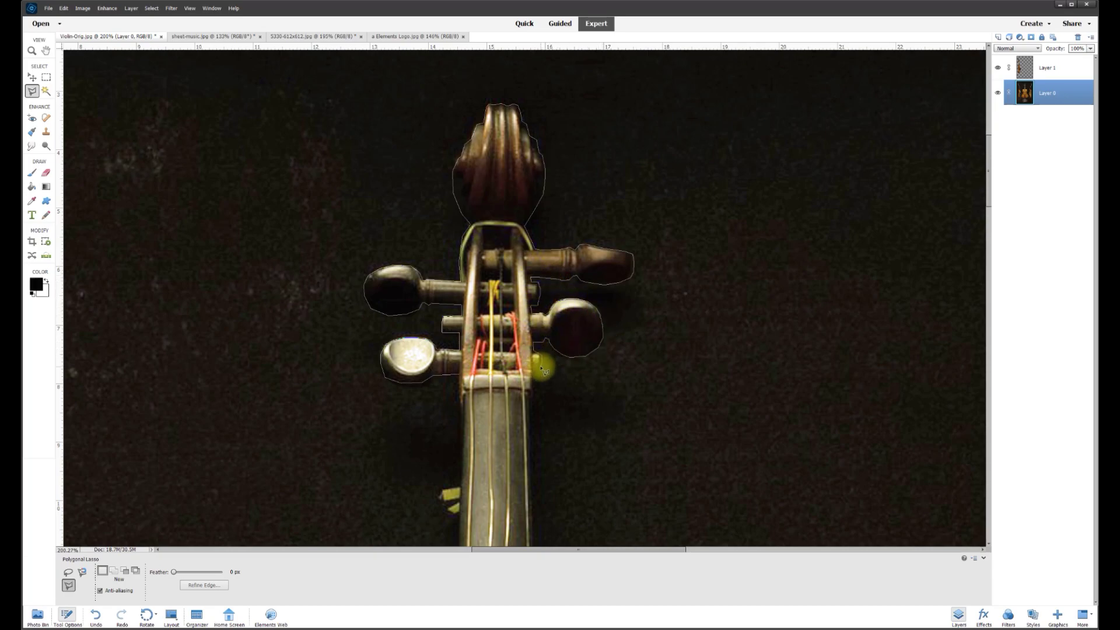
Continue the outline down the right side of the centre violin and round its bottom edge in a smooth curve.
scroll(570, 488, down, 10)
click(750, 192)
click(753, 251)
click(732, 338)
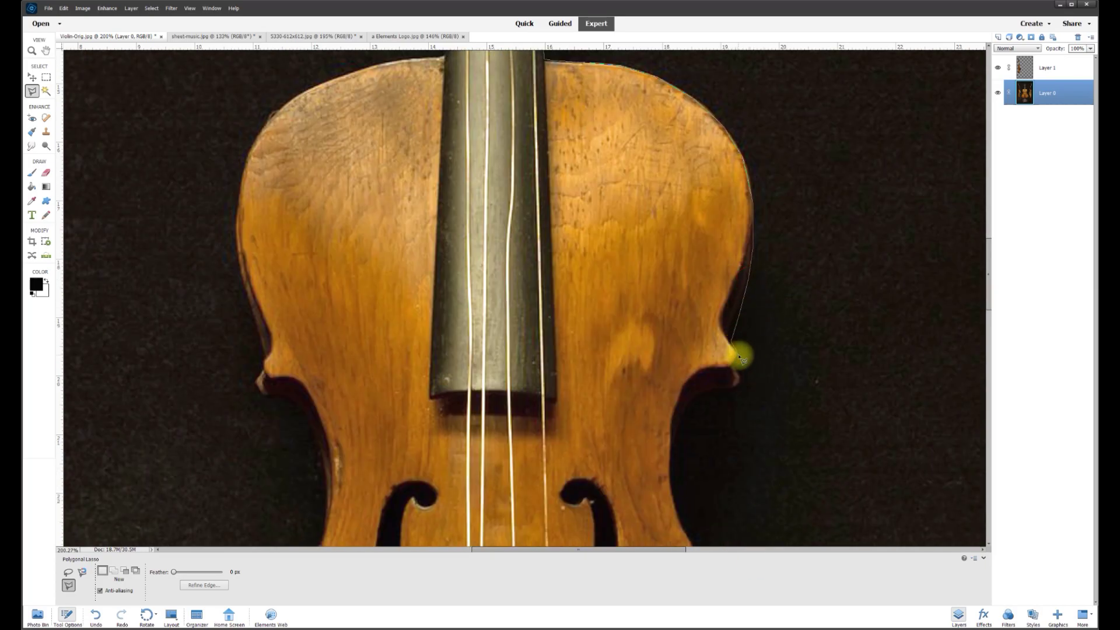
scroll(675, 554, down, 10)
mouse_move(785, 348)
mouse_down()
mouse_move(681, 395)
mouse_move(518, 418)
mouse_move(300, 400)
mouse_move(246, 376)
mouse_move(169, 310)
mouse_move(157, 266)
mouse_up()
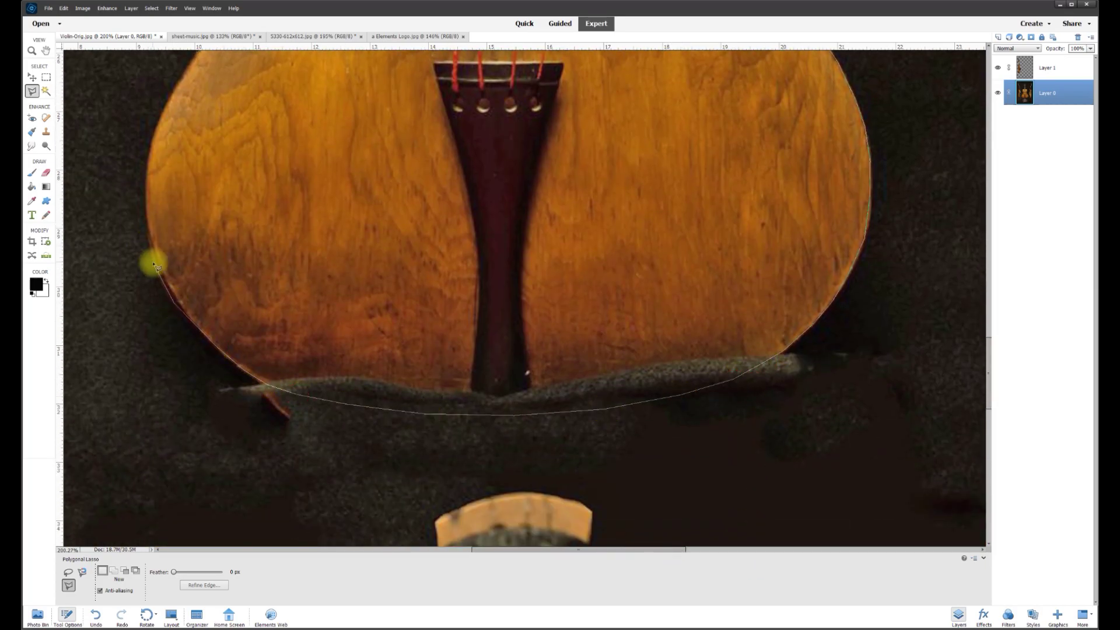
Trace up the left side of the centre violin's body and neck, and close the selection below the pegs.
scroll(167, 100, up, 10)
click(255, 239)
scroll(251, 210, up, 4)
click(287, 329)
click(440, 289)
scroll(461, 234, up, 8)
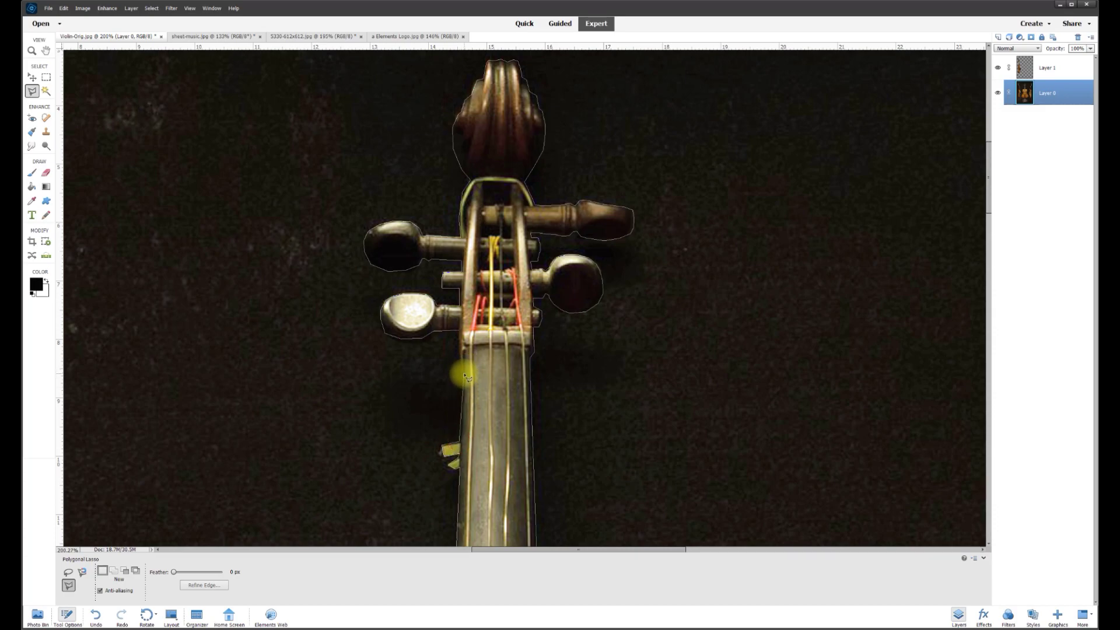
double_click(460, 343)
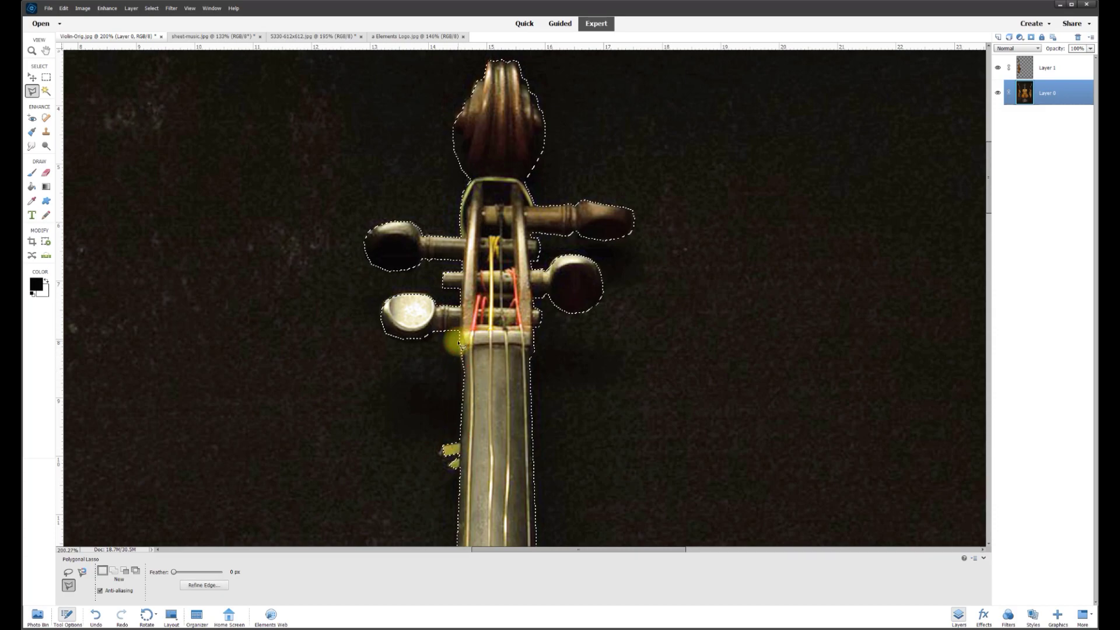
Copy the selected centre violin to its own layer with Layer Via Copy and check the cutout with Layer 0 hidden.
scroll(460, 343, down, 6)
scroll(475, 435, down, 3)
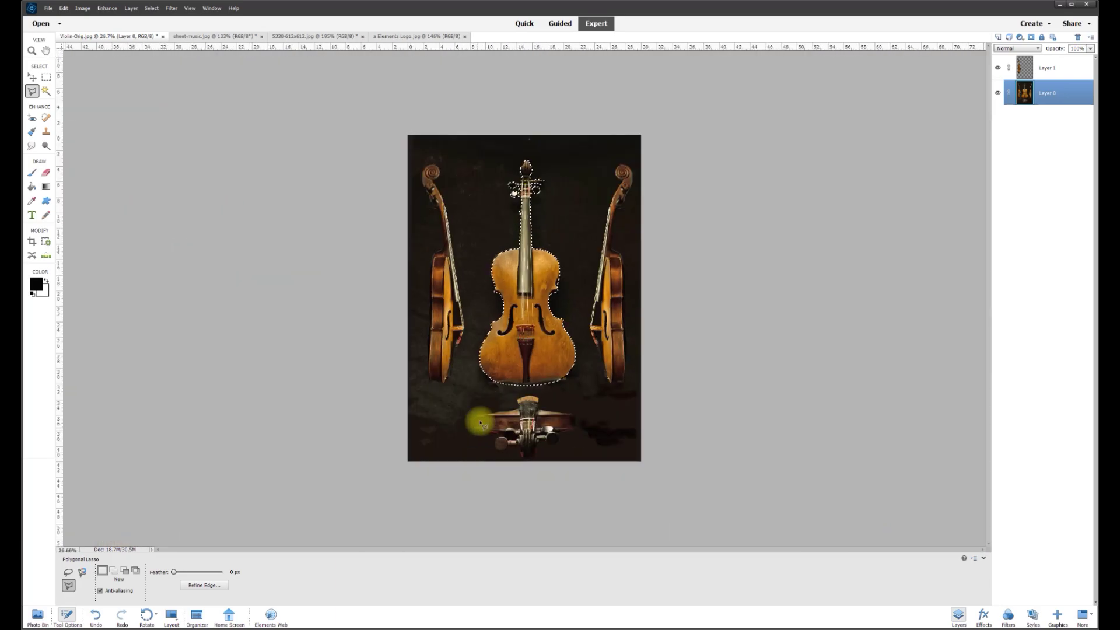
scroll(480, 420, up, 3)
right_click(549, 287)
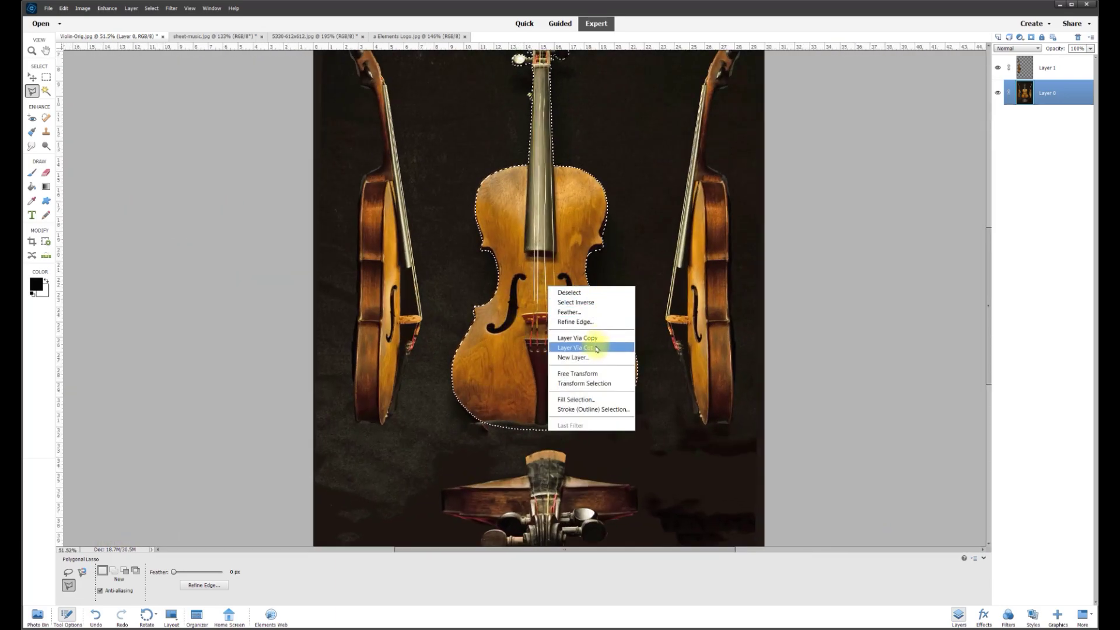
click(597, 340)
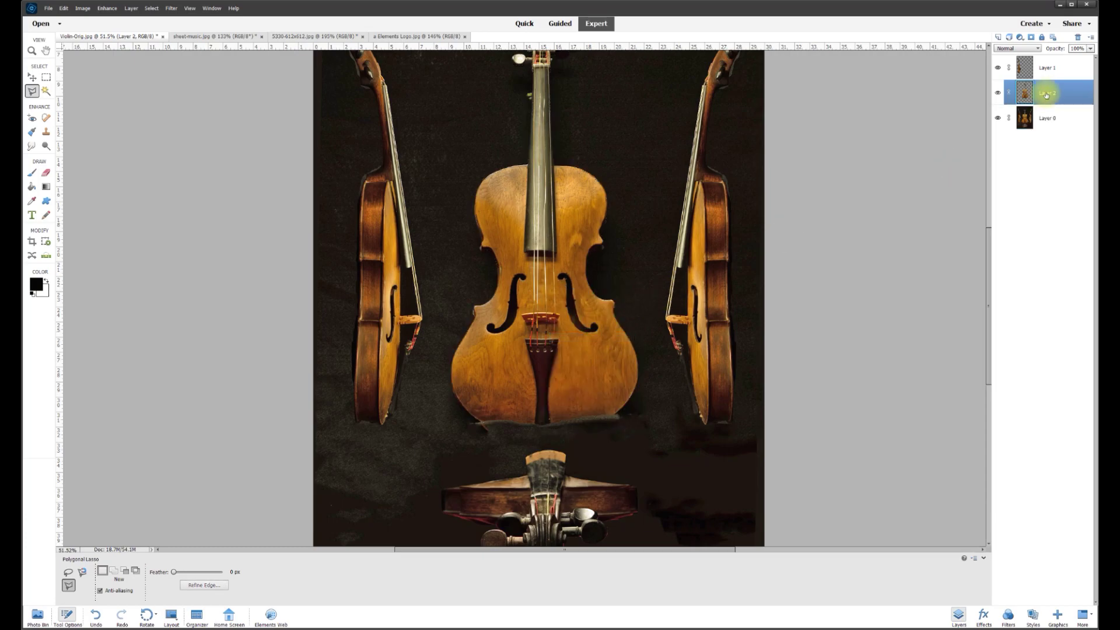
click(998, 118)
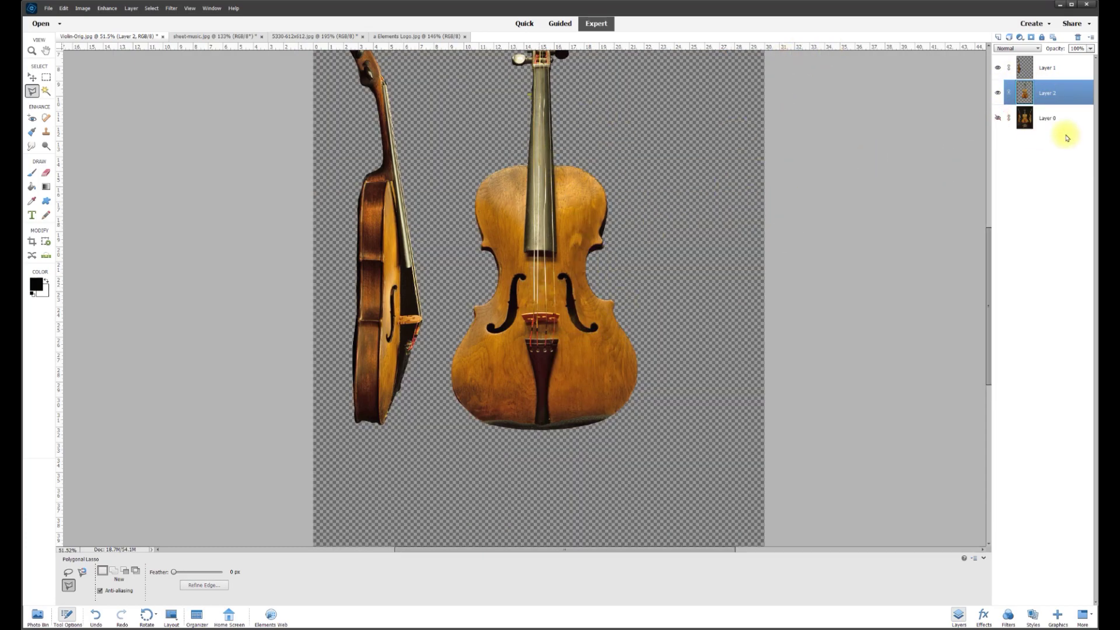
click(997, 118)
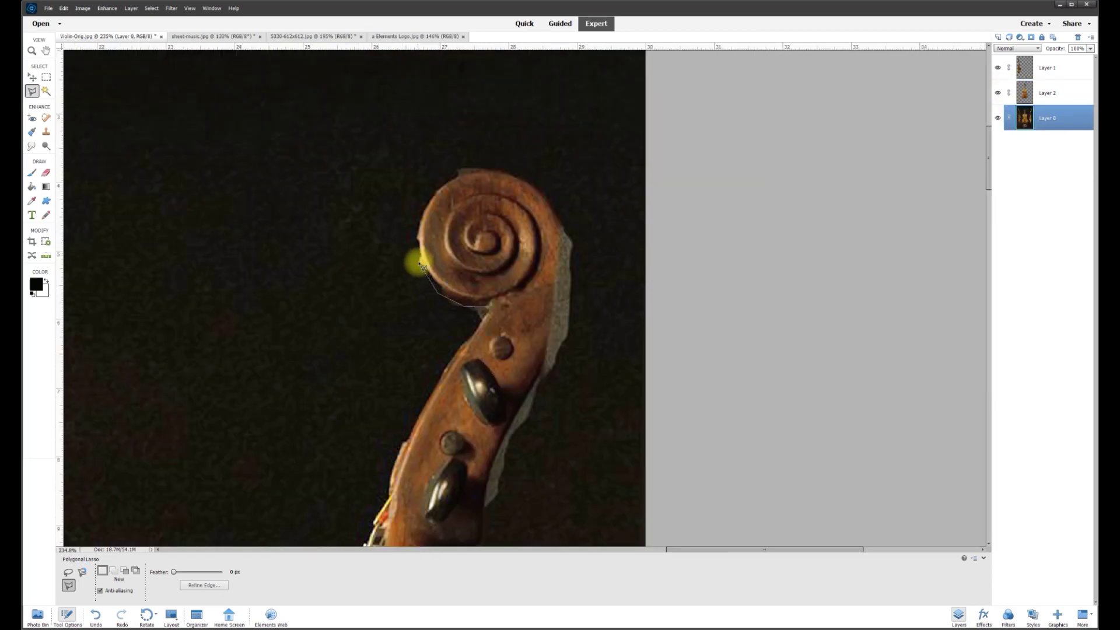
Continue the lasso outline around the scroll of the right-hand violin and down the back of its pegbox.
click(419, 237)
click(440, 189)
click(496, 170)
click(540, 187)
click(563, 230)
click(500, 449)
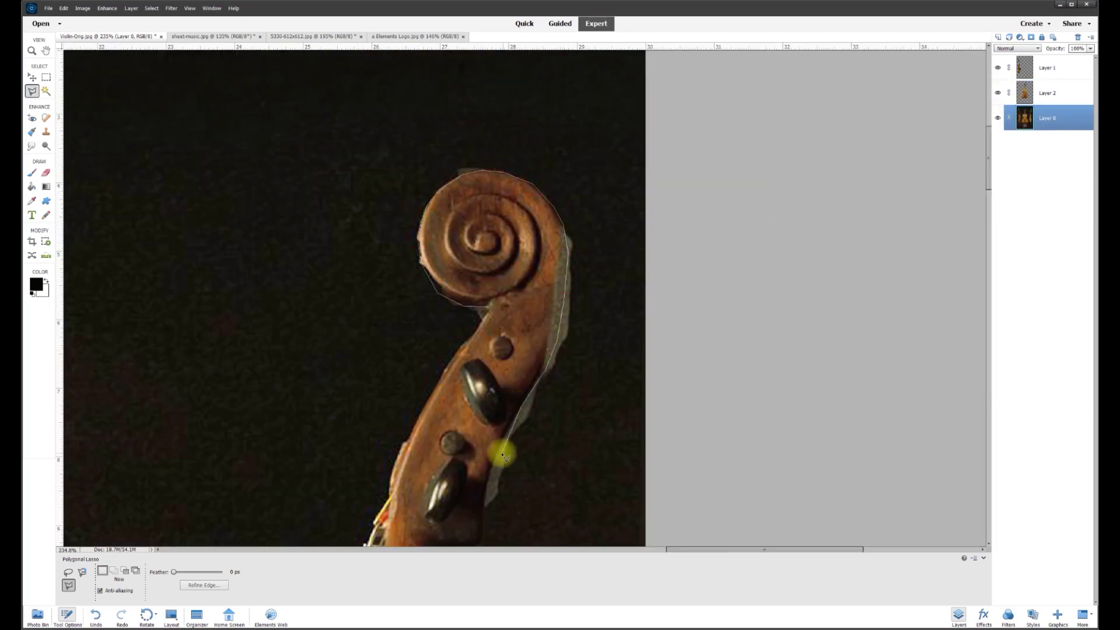
Trace the right-hand violin's string side from the bridge up along the neck and pegbox, and close the selection below the scroll.
click(320, 317)
click(345, 148)
click(349, 63)
scroll(353, 73, up, 5)
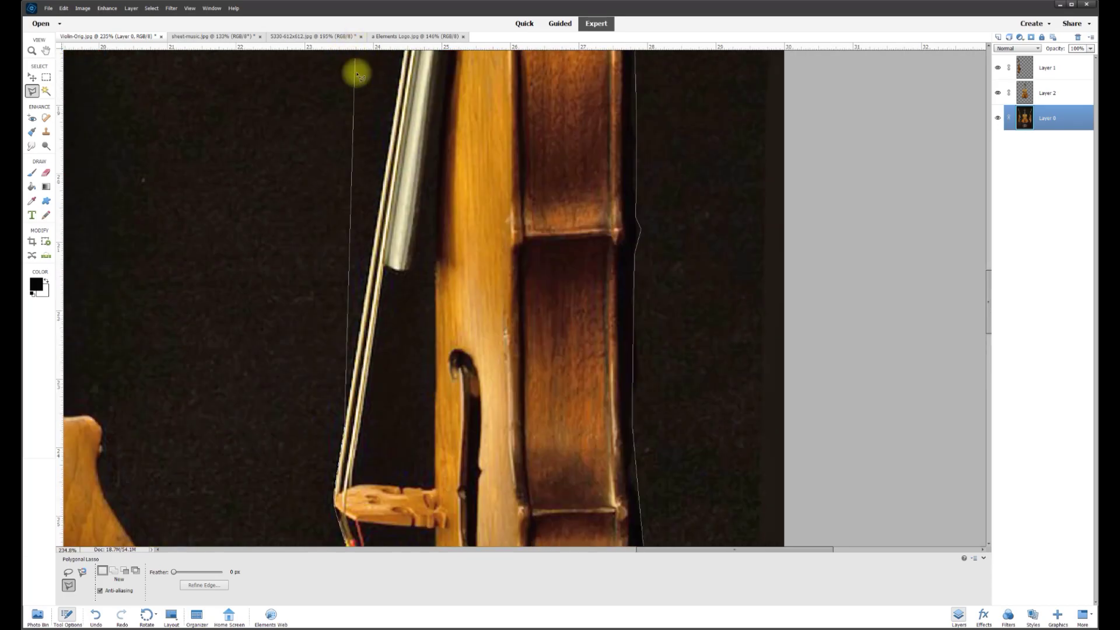
click(399, 86)
scroll(403, 87, up, 5)
click(466, 63)
scroll(478, 146, up, 5)
scroll(498, 213, up, 2)
click(596, 166)
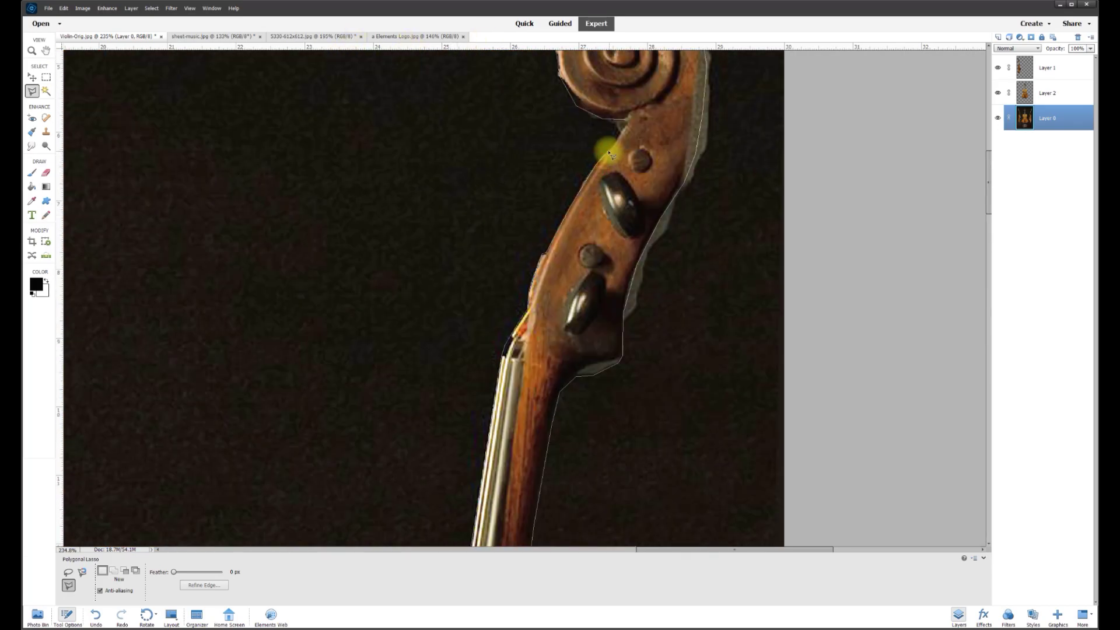
double_click(612, 194)
key(ctrl+0)
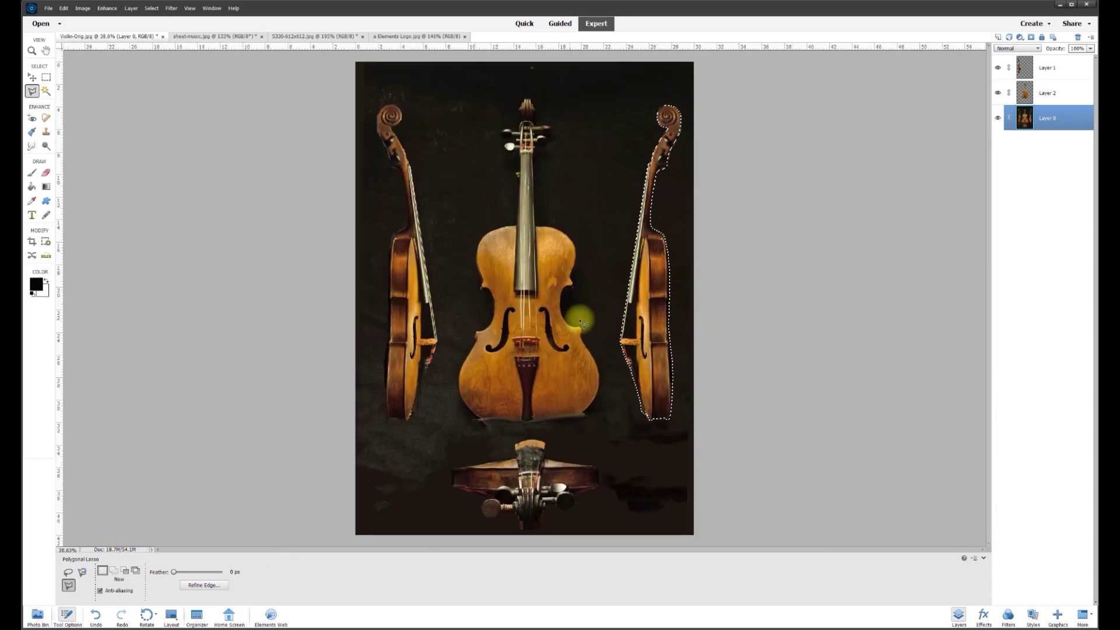
Copy the selected right-hand violin to its own layer with Layer Via Copy and check the cutout with Layer 0 hidden.
right_click(644, 296)
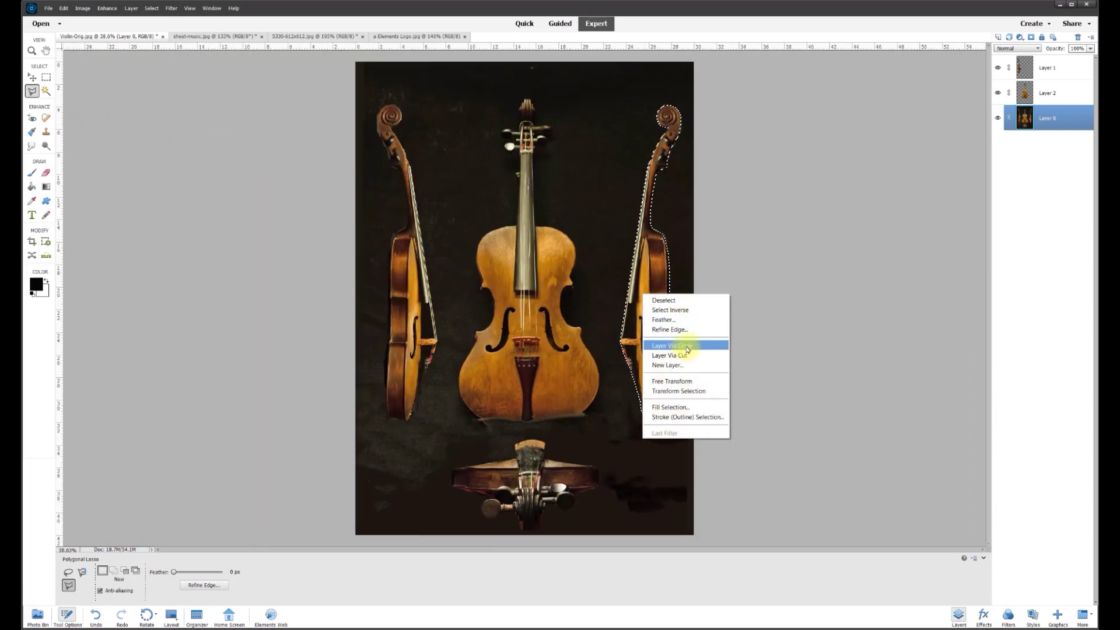
click(688, 348)
click(998, 144)
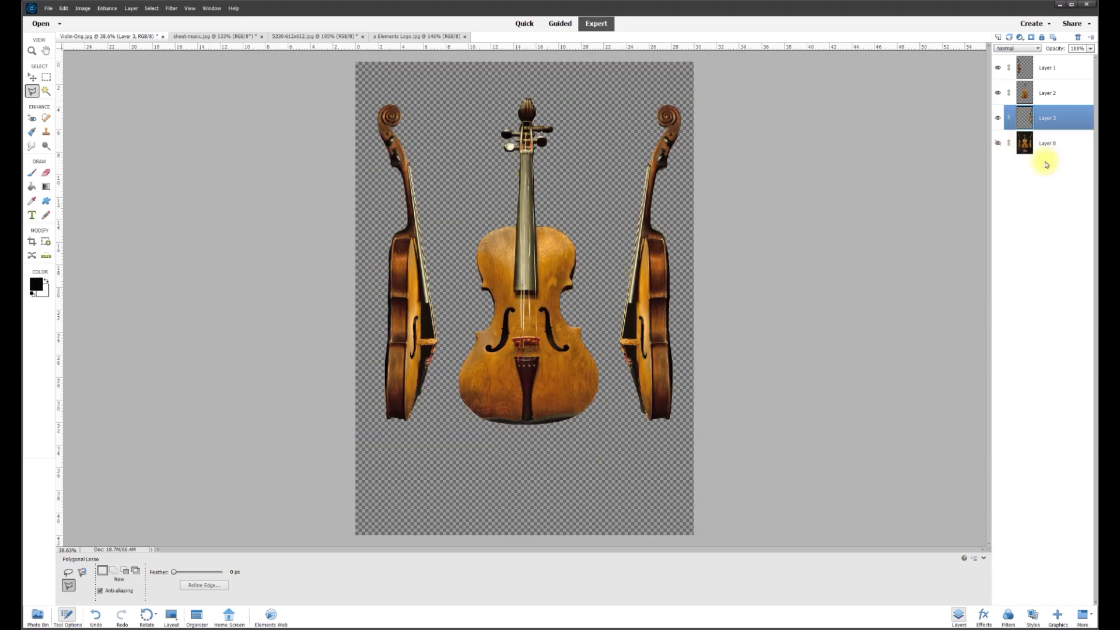
click(998, 144)
On Layer 0, start a Polygonal Lasso outline around the left end and left tuning pegs of the end-on violin below the others.
click(1052, 143)
scroll(495, 508, up, 6)
click(268, 222)
click(266, 296)
click(439, 339)
click(448, 351)
click(398, 368)
click(394, 408)
click(435, 439)
click(476, 416)
Continue the outline around the base of the end-on violin's scroll and its lower right tuning peg.
click(542, 420)
click(563, 485)
click(638, 476)
click(647, 467)
click(659, 398)
click(670, 377)
click(711, 373)
click(742, 400)
click(799, 357)
Trace the right end, the raised fingerboard and the upper edge of the end-on violin, and close the selection.
click(784, 328)
click(883, 302)
click(896, 290)
click(893, 217)
click(869, 208)
click(664, 176)
click(664, 106)
click(613, 96)
click(535, 117)
click(540, 177)
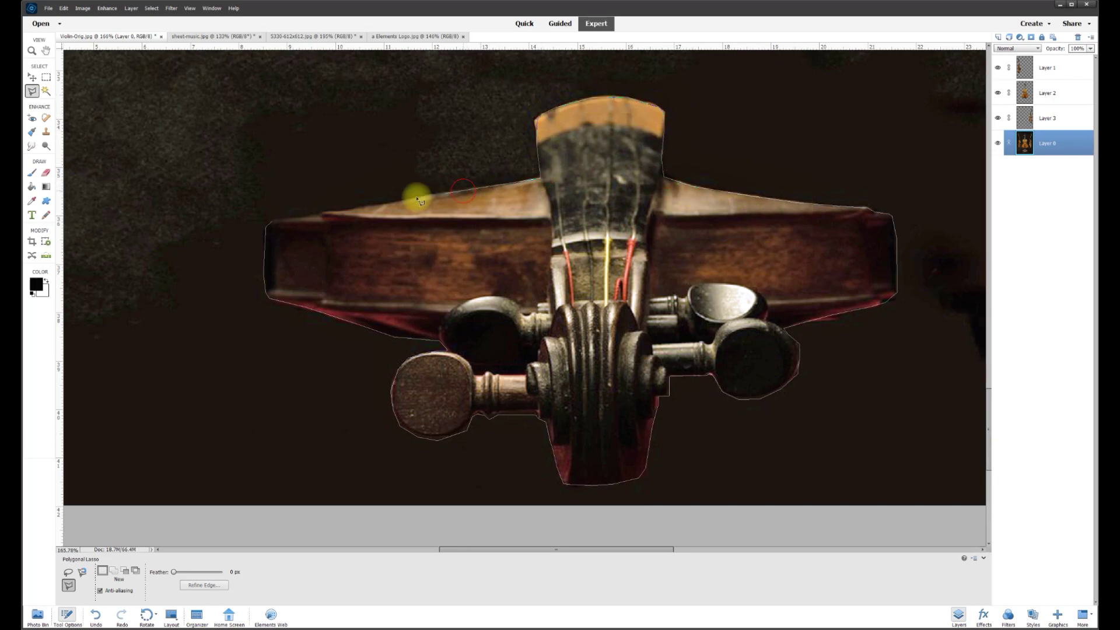
click(379, 204)
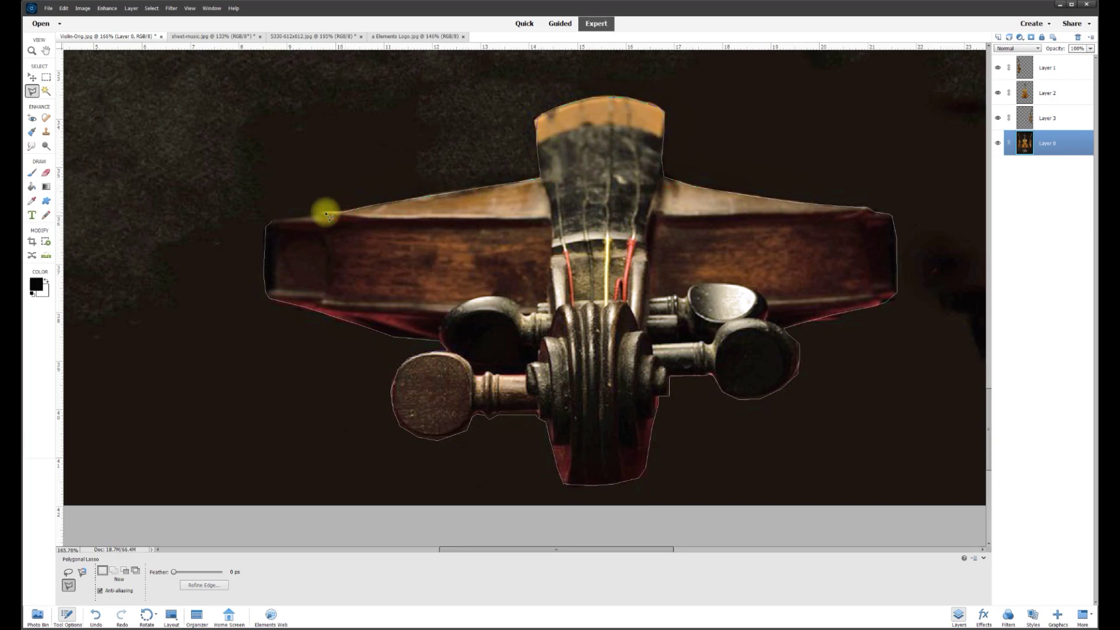
click(289, 219)
Copy the selected end-on violin to its own layer with Layer Via Copy and hide Layer 0.
right_click(590, 234)
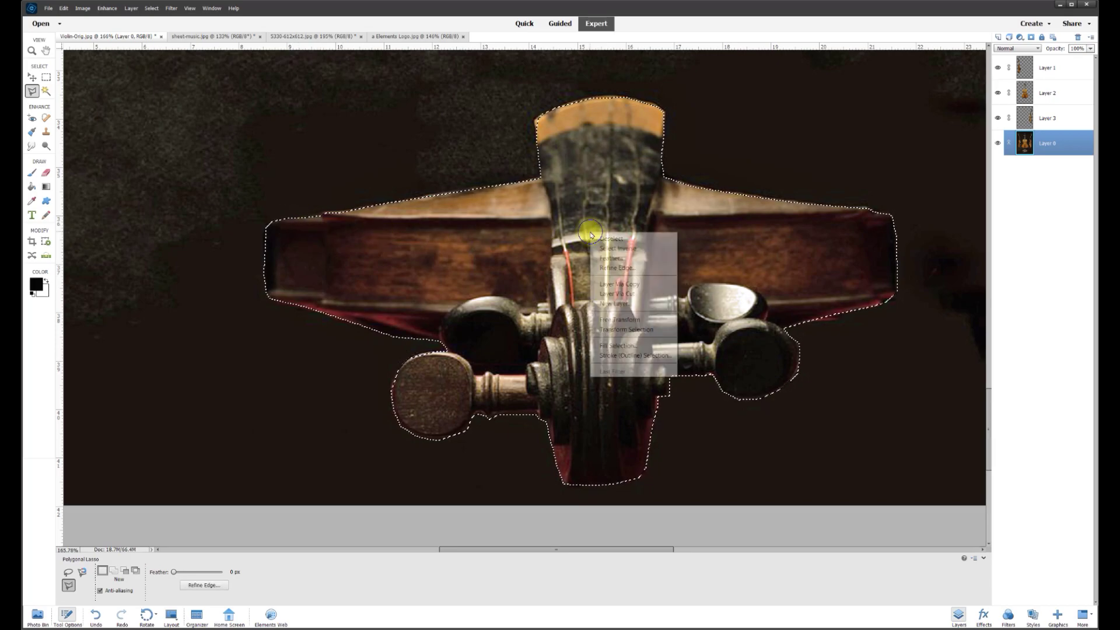
click(627, 284)
click(998, 169)
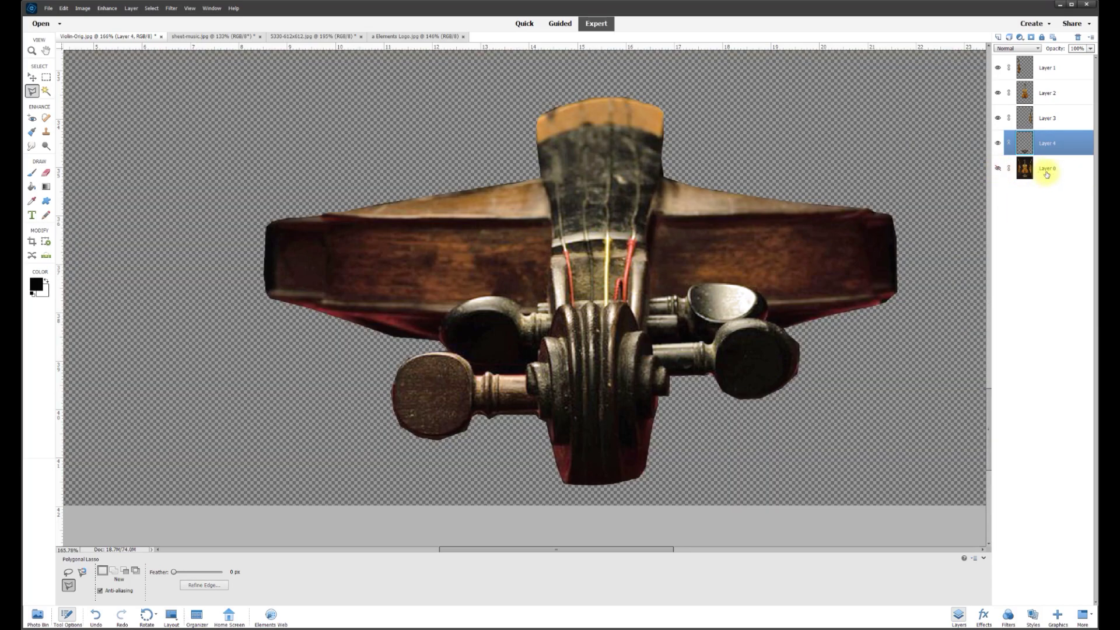
scroll(903, 180, down, 8)
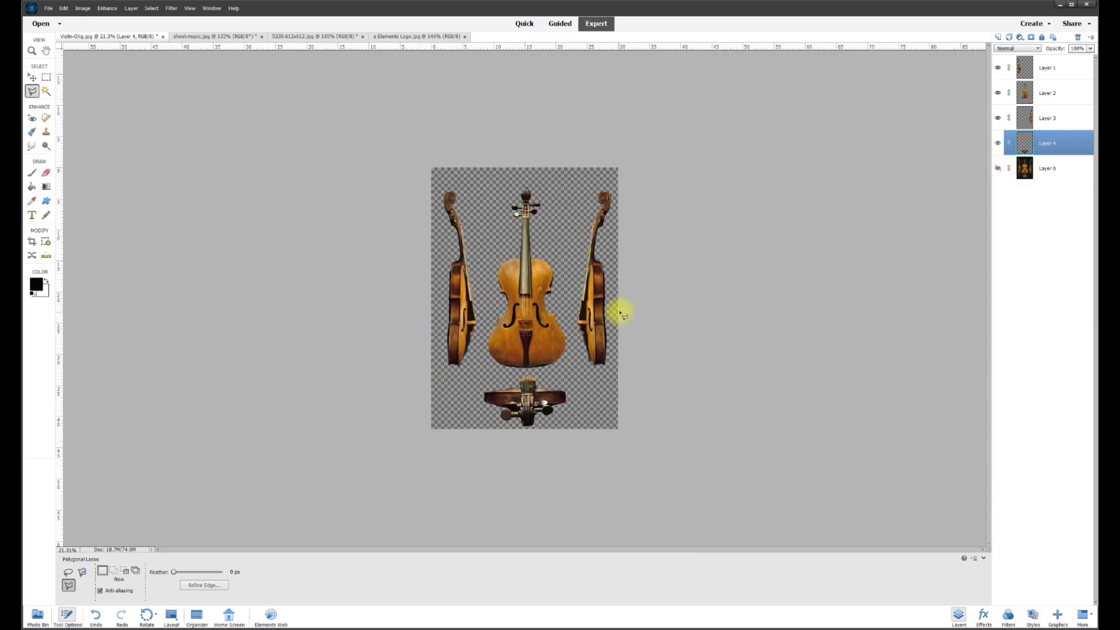
scroll(534, 288, up, 1)
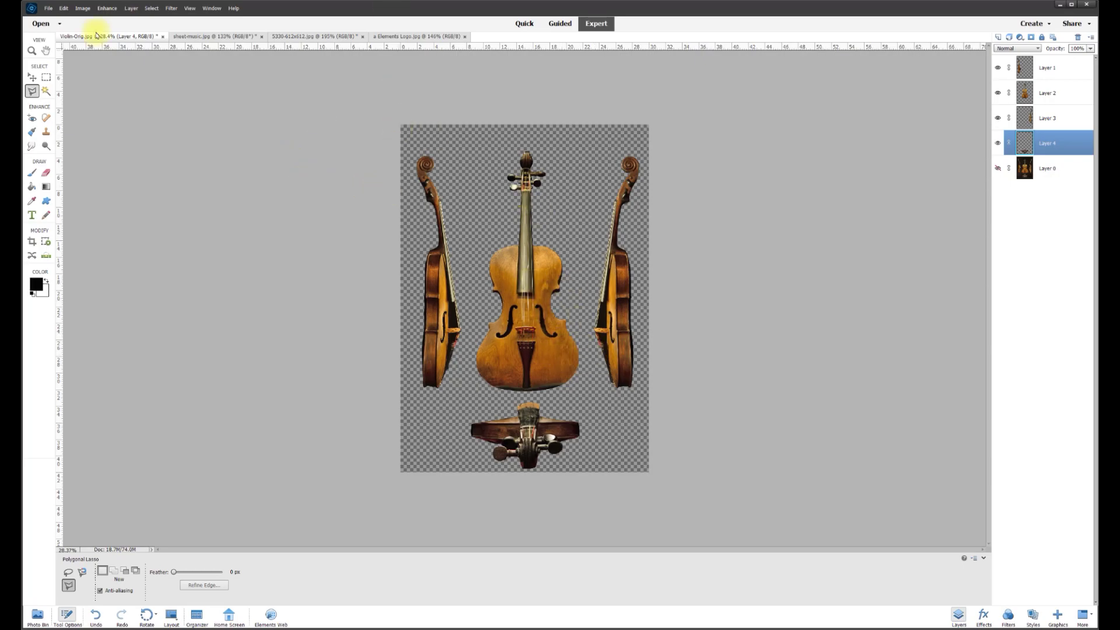
Bring the dark image from sheet-music.jpg into the violin document and place its layer directly below Layer 4.
click(235, 38)
key(v)
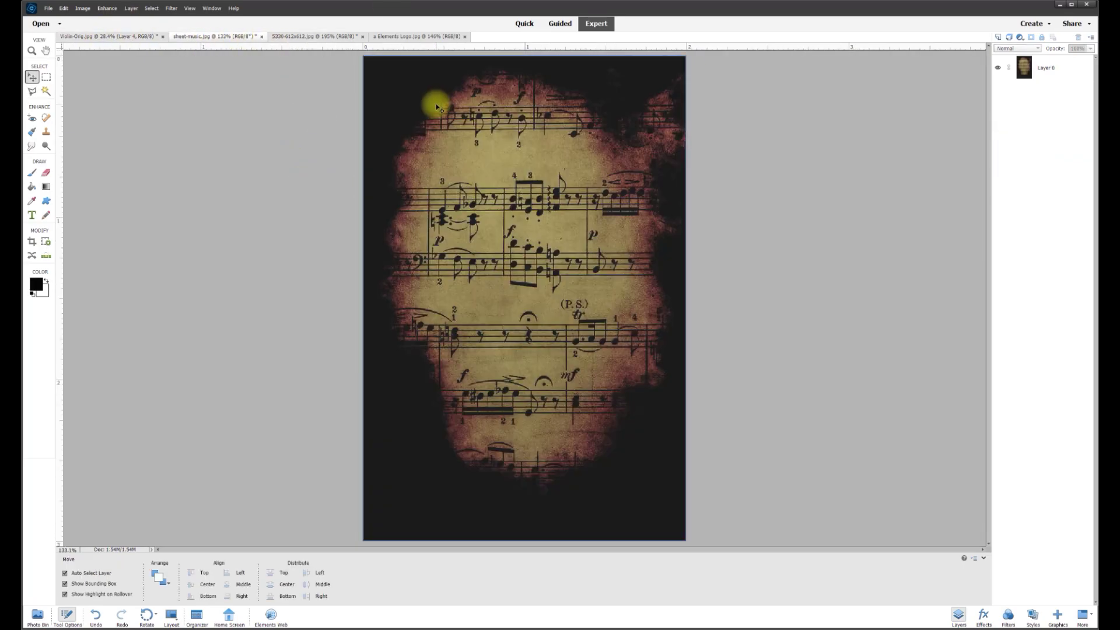
drag(432, 105, 450, 181)
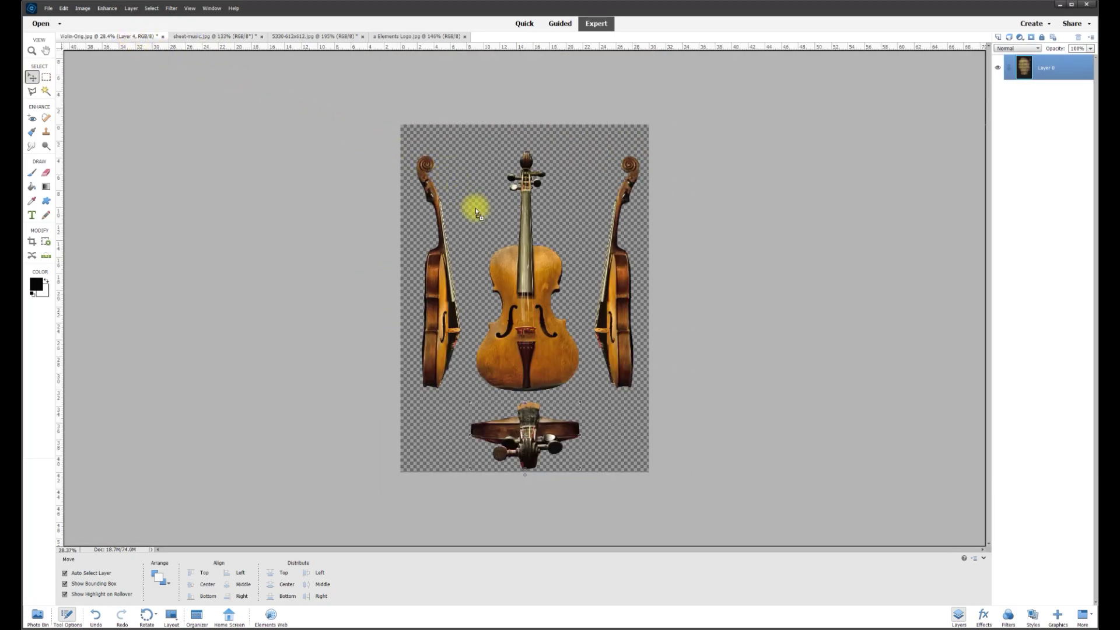
drag(476, 212, 474, 211)
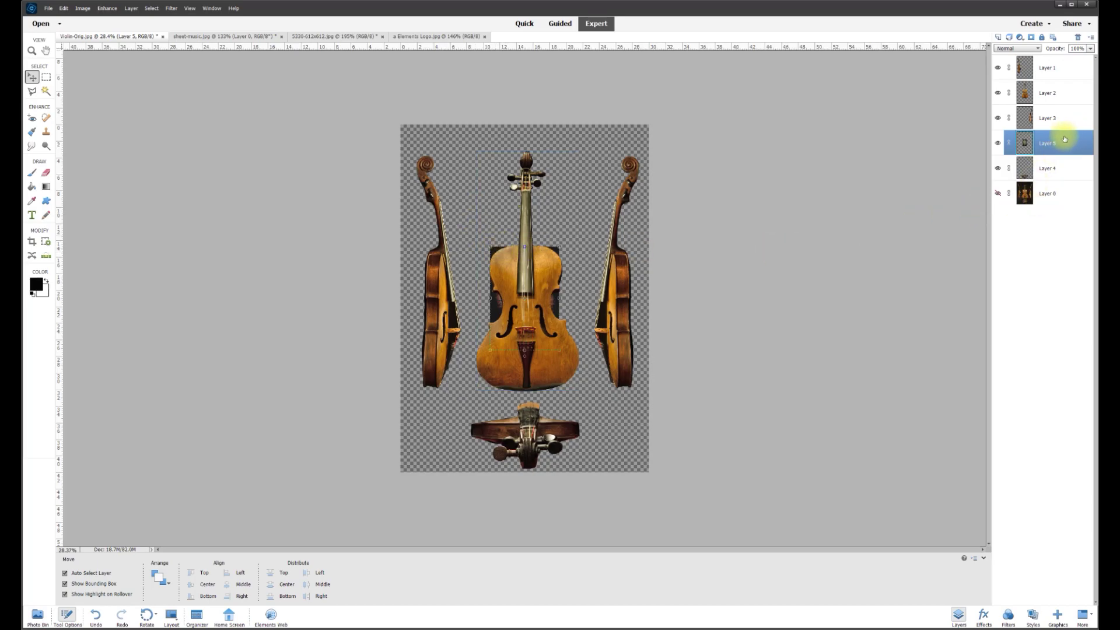
drag(1056, 148, 1056, 184)
Enlarge the dark sheet music to about 428% wide and 393% high so it covers the whole canvas behind the violins.
drag(489, 245, 396, 124)
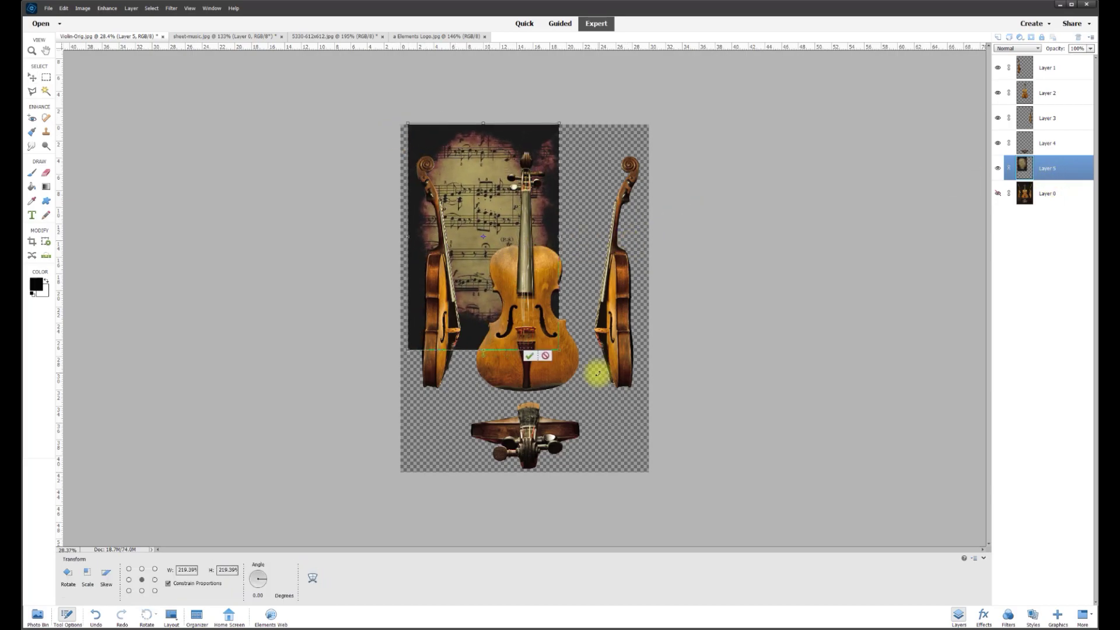
drag(557, 351, 658, 492)
drag(662, 497, 661, 499)
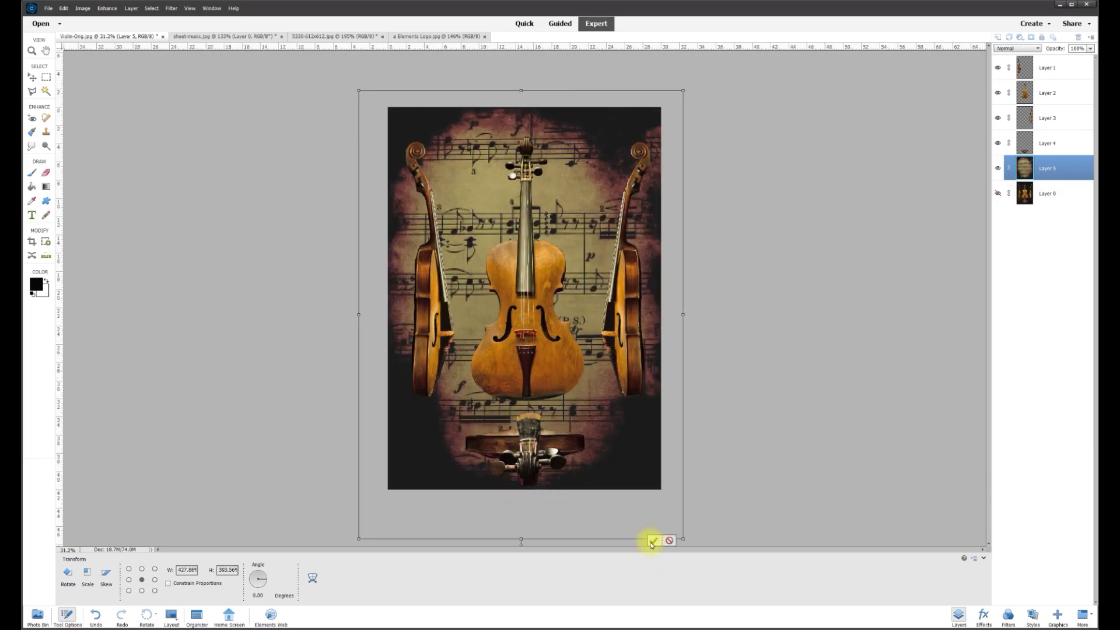
click(653, 541)
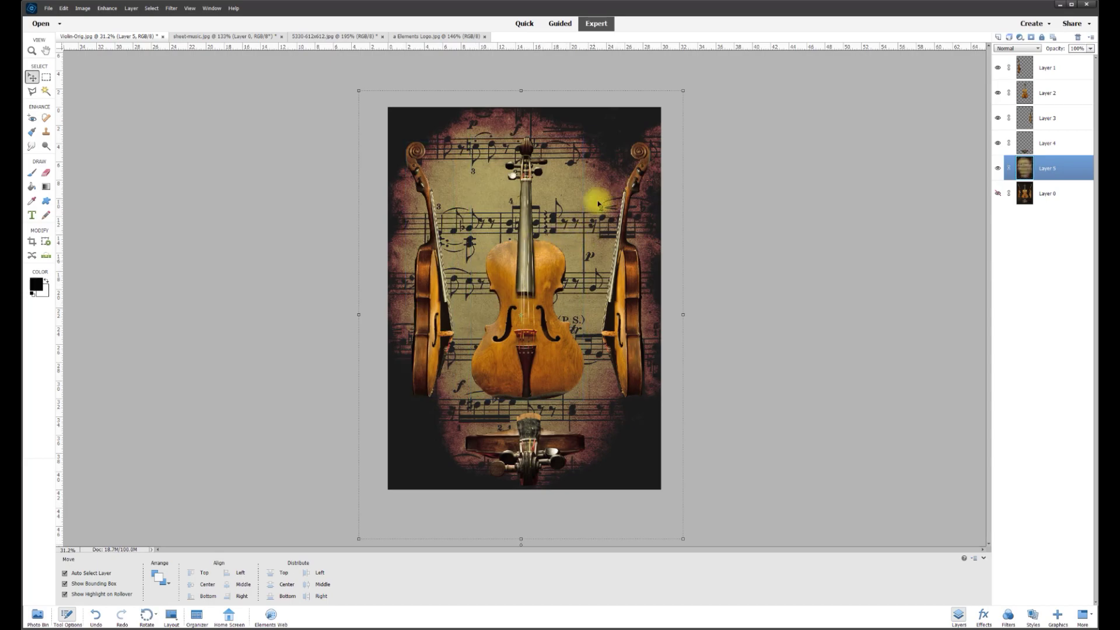
Bring the aged-paper sheet music image into the violin document above Layer 5 and enlarge it towards the canvas's upper-left corner.
click(351, 41)
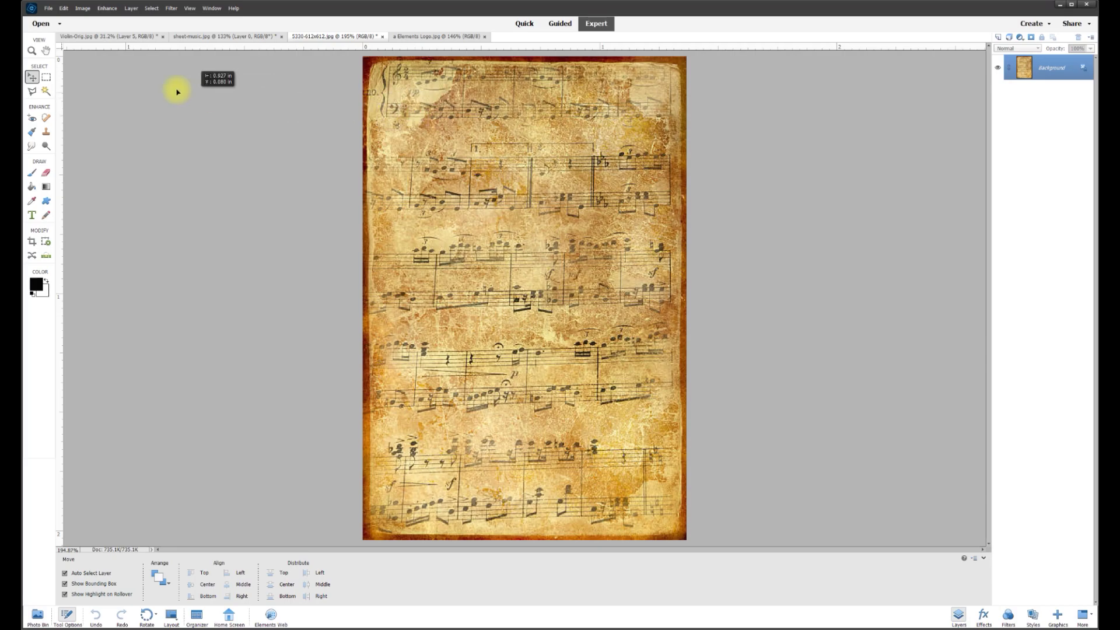
click(117, 36)
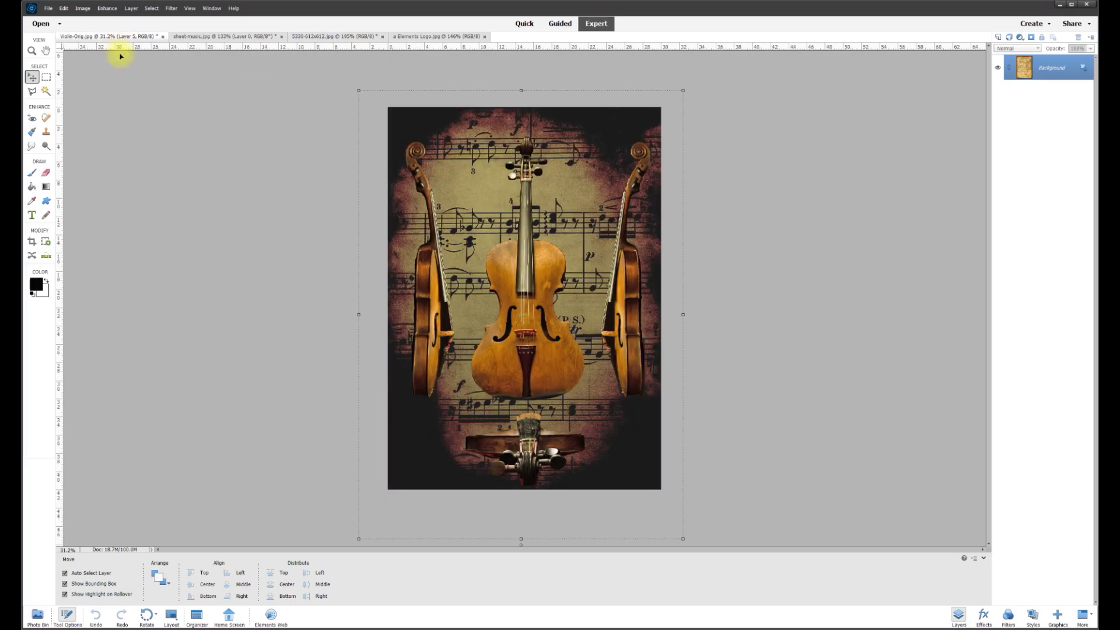
click(493, 201)
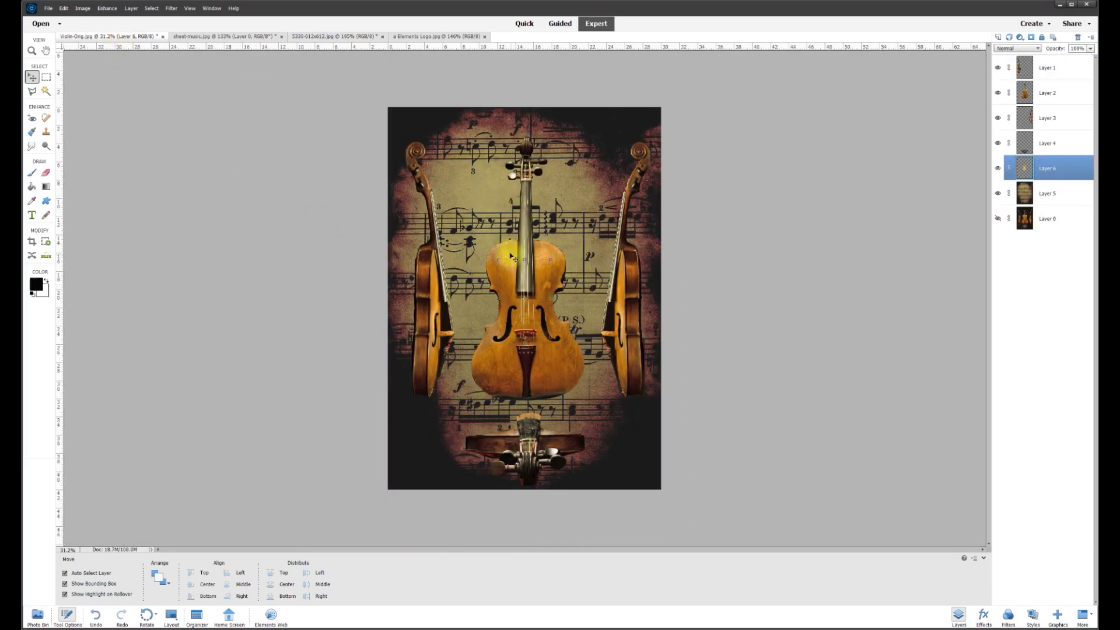
drag(500, 260, 384, 119)
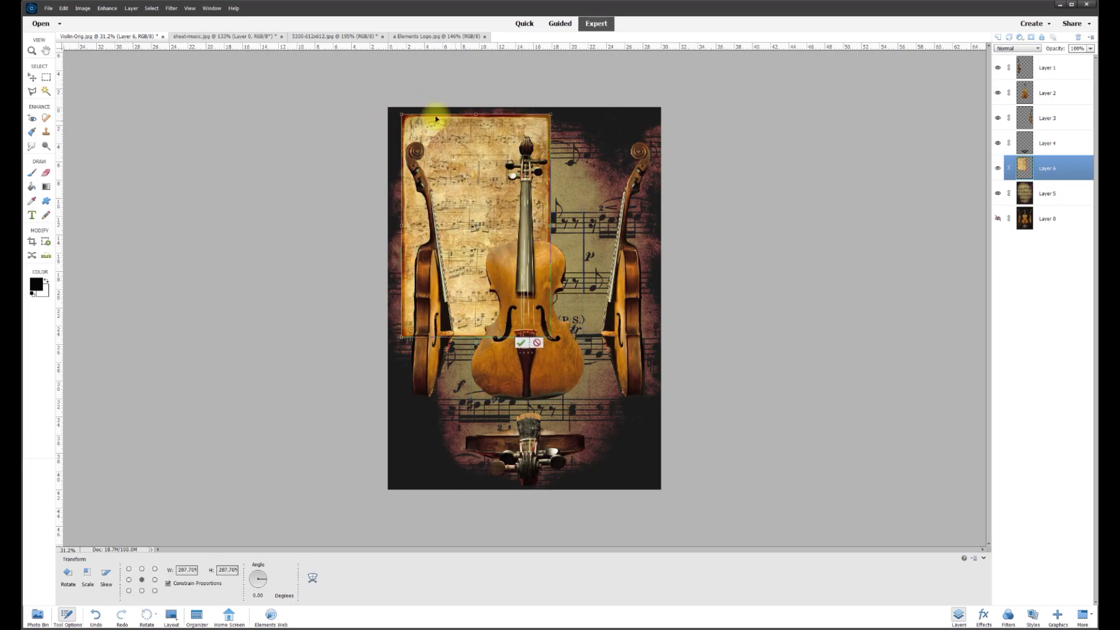
click(521, 343)
Turn on snapping to the document bounds and align the aged sheet music with the canvas's upper-left corner.
scroll(401, 90, up, 3)
click(190, 8)
mouse_move(216, 131)
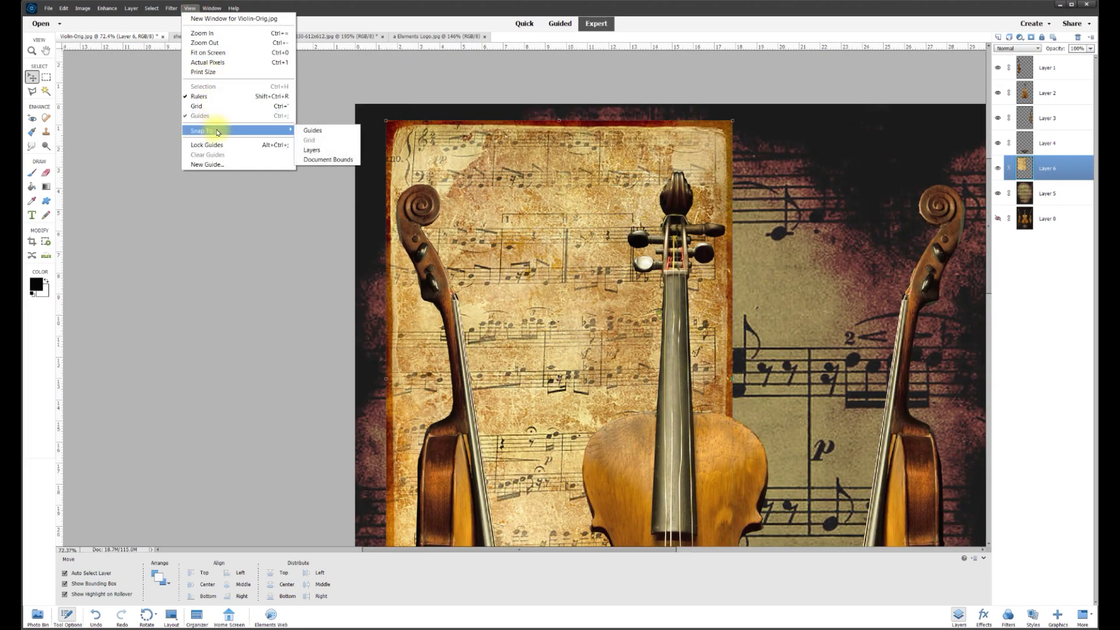
click(349, 161)
drag(423, 136, 408, 108)
scroll(773, 320, down, 5)
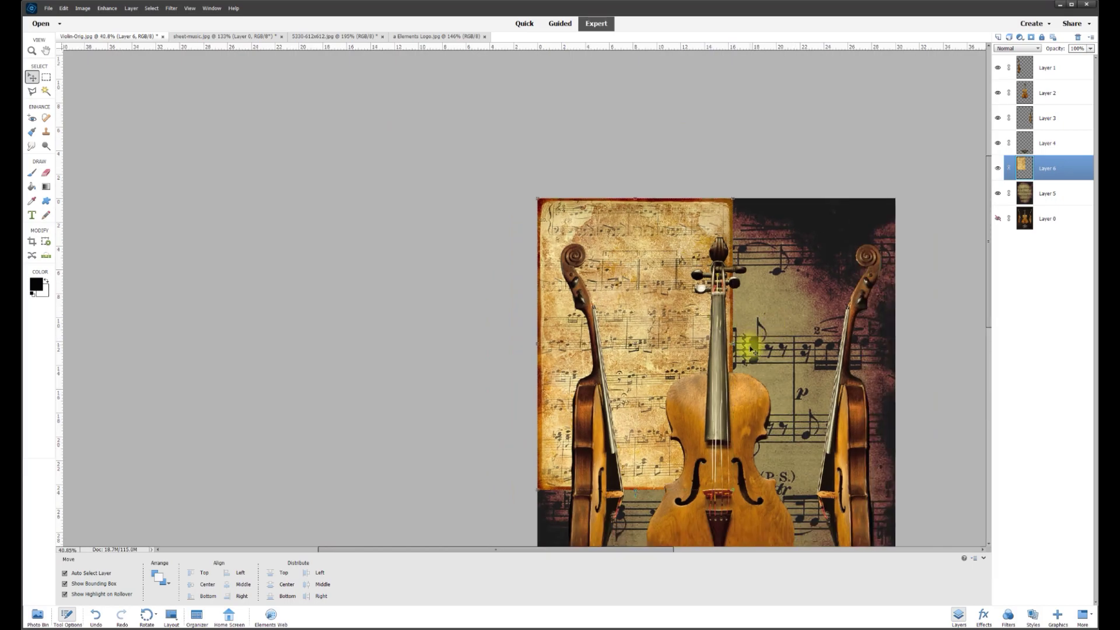
Stretch the aged sheet music to about 183% wide and 172% high so it fills the canvas.
drag(734, 344, 899, 344)
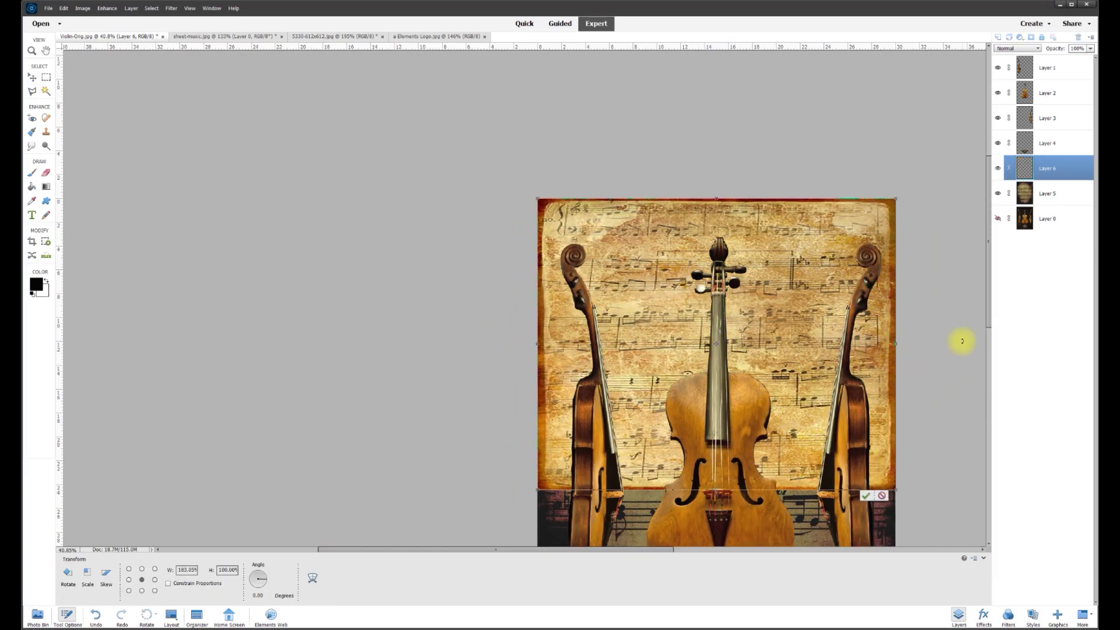
scroll(968, 321, down, 3)
scroll(697, 293, up, 1)
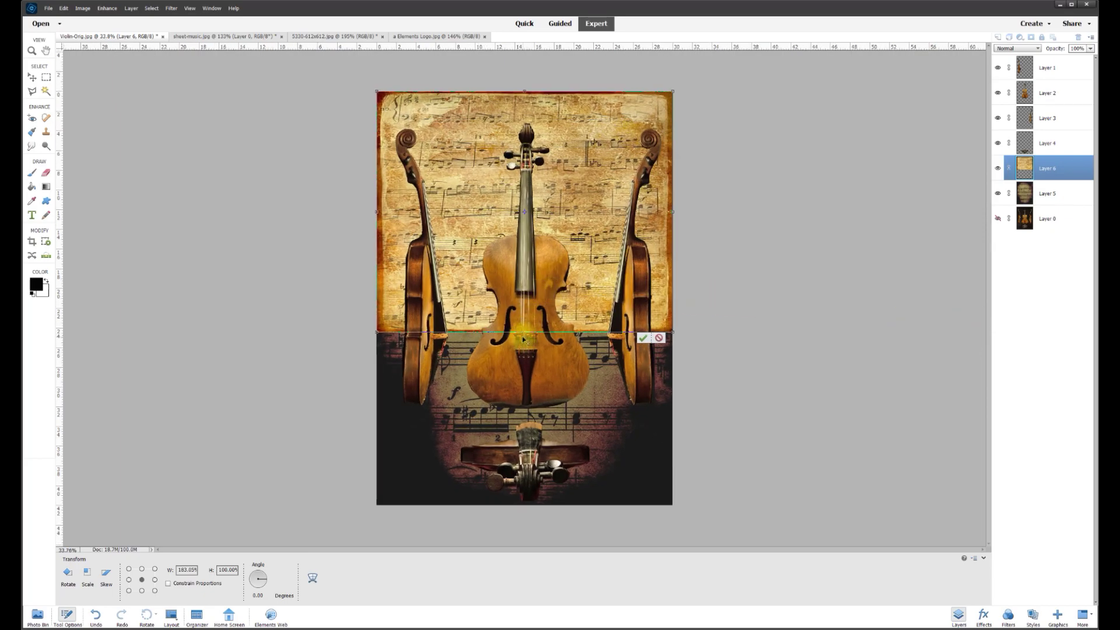
drag(525, 332, 532, 500)
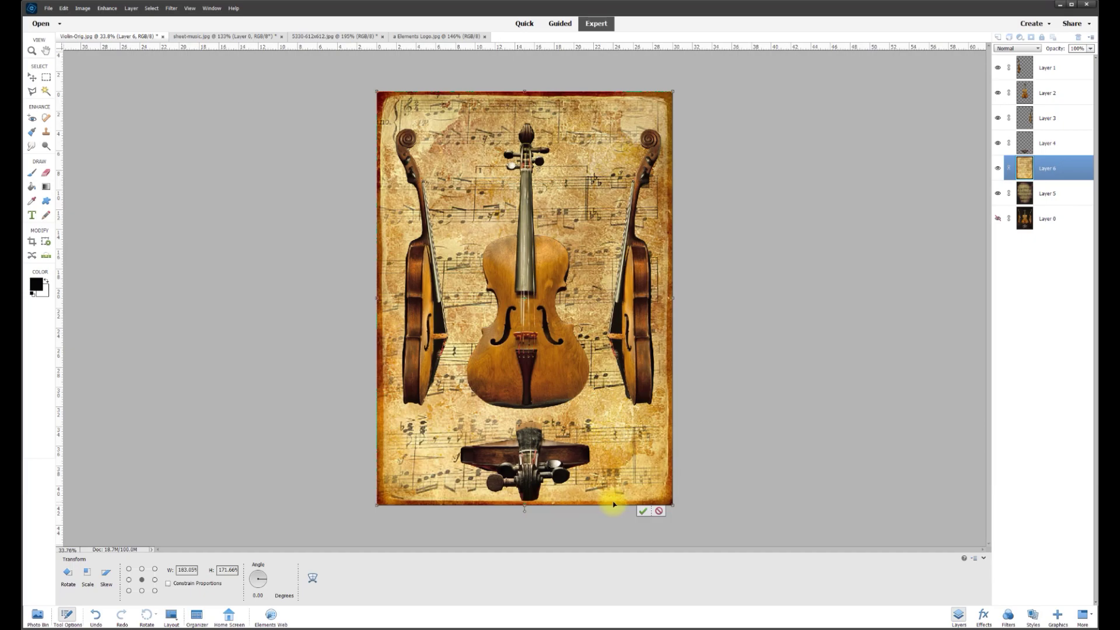
click(642, 511)
scroll(480, 174, down, 1)
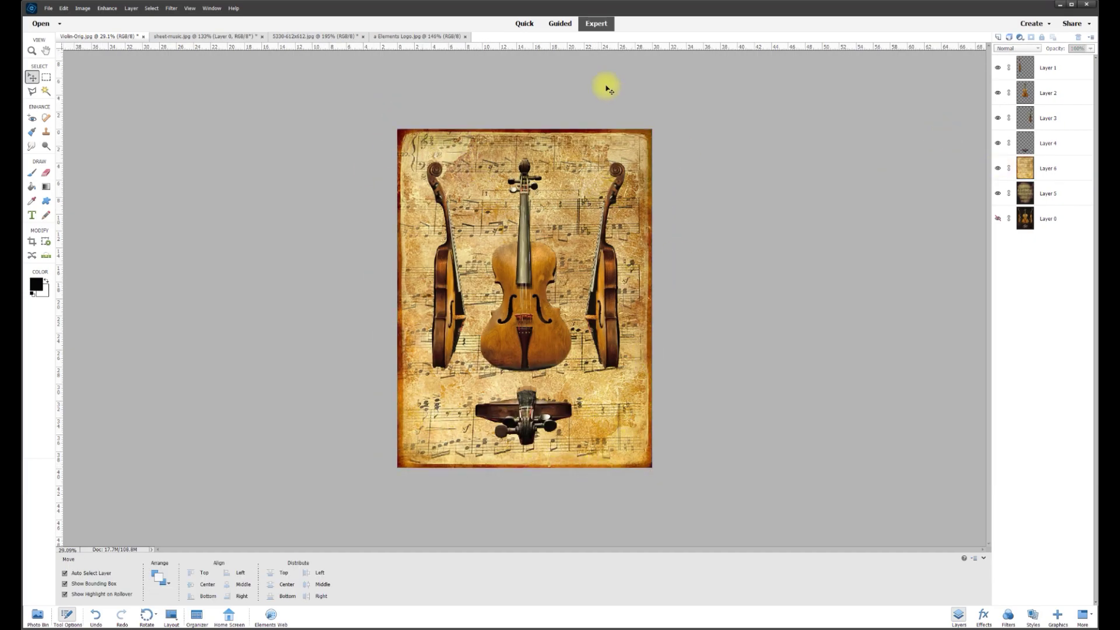
Toggle Layer 6 off and on to compare the two backgrounds, and add a new blank layer above it.
click(998, 168)
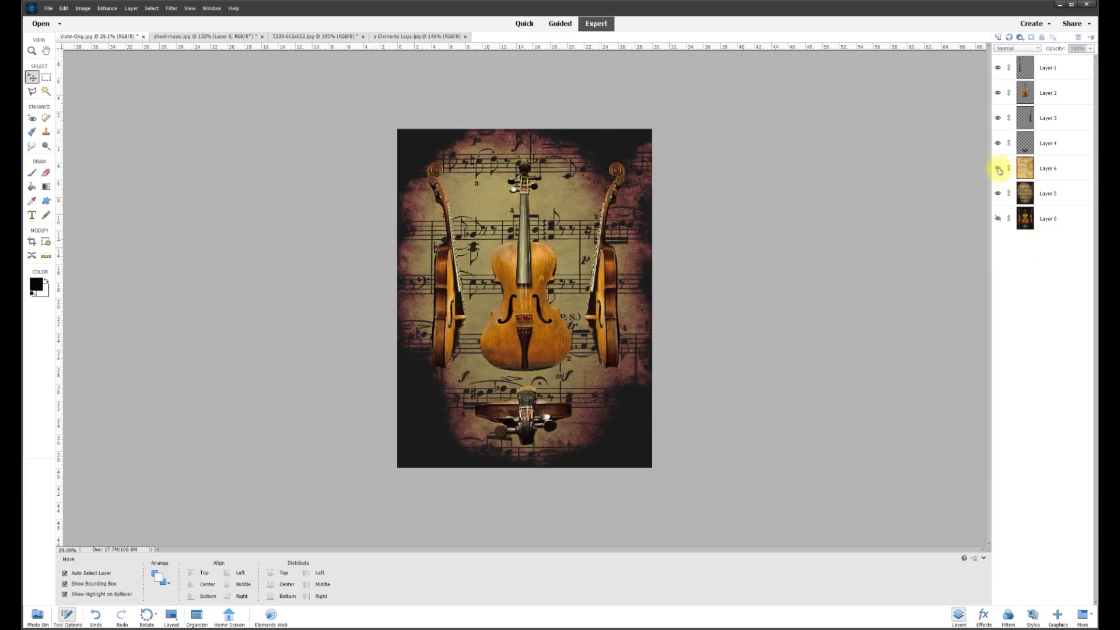
click(998, 168)
click(1049, 168)
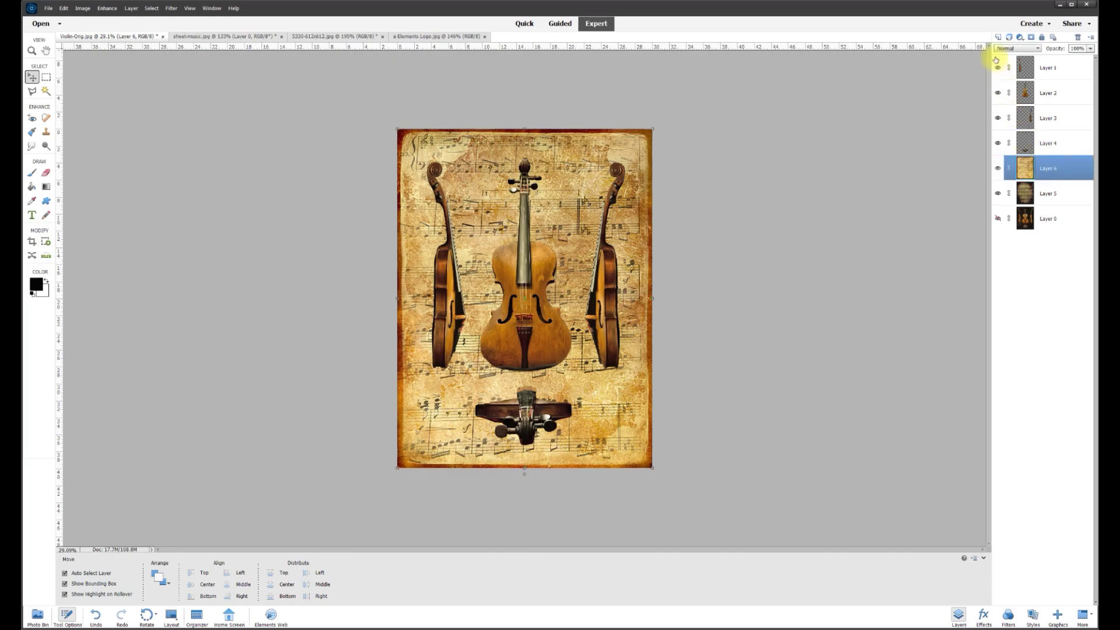
click(998, 37)
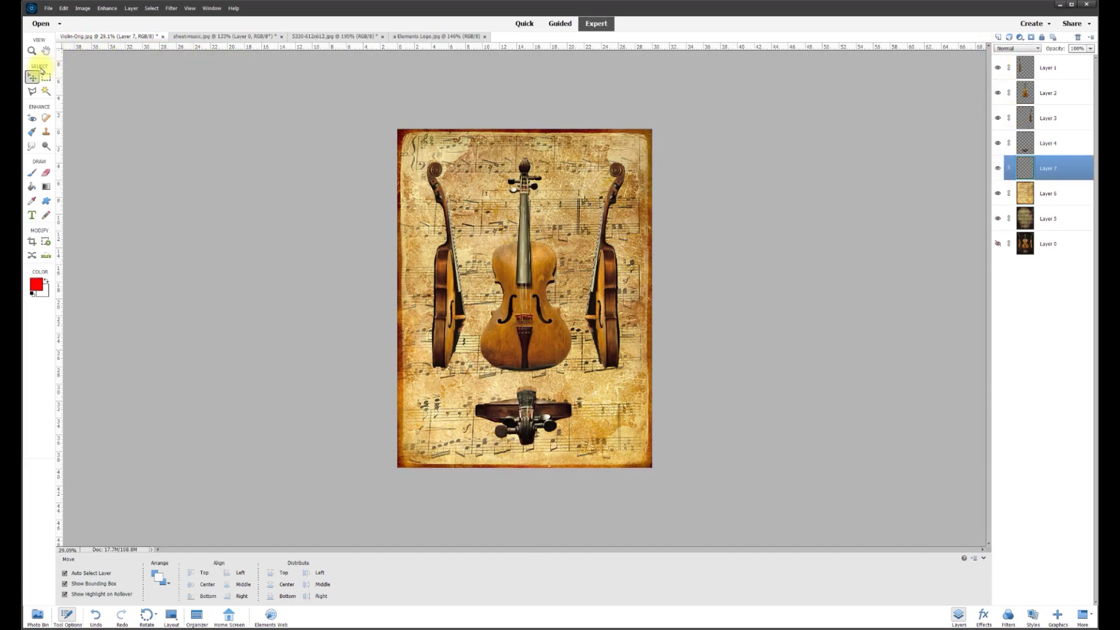
Set up the soft Brush with black as the foreground color and a size of 1000 px.
click(33, 174)
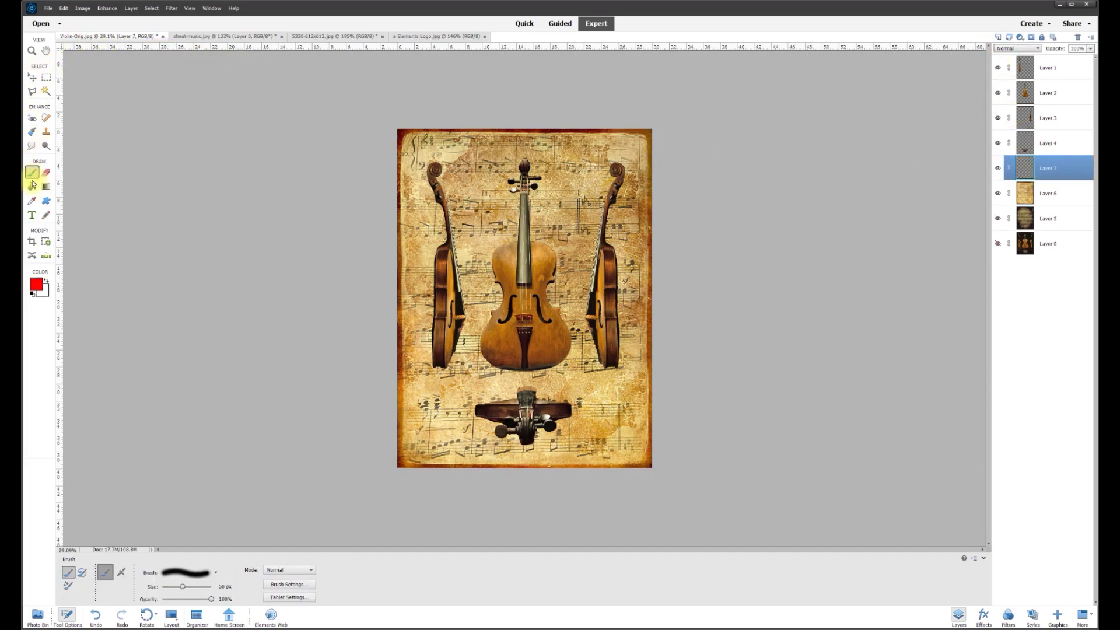
click(37, 285)
drag(490, 170, 437, 215)
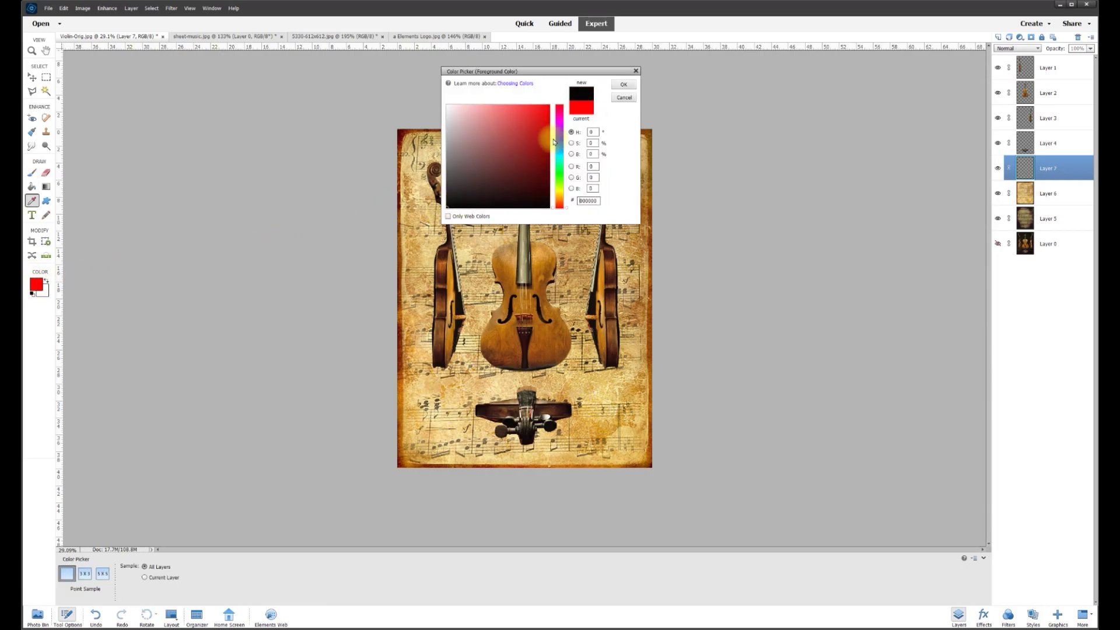
click(621, 86)
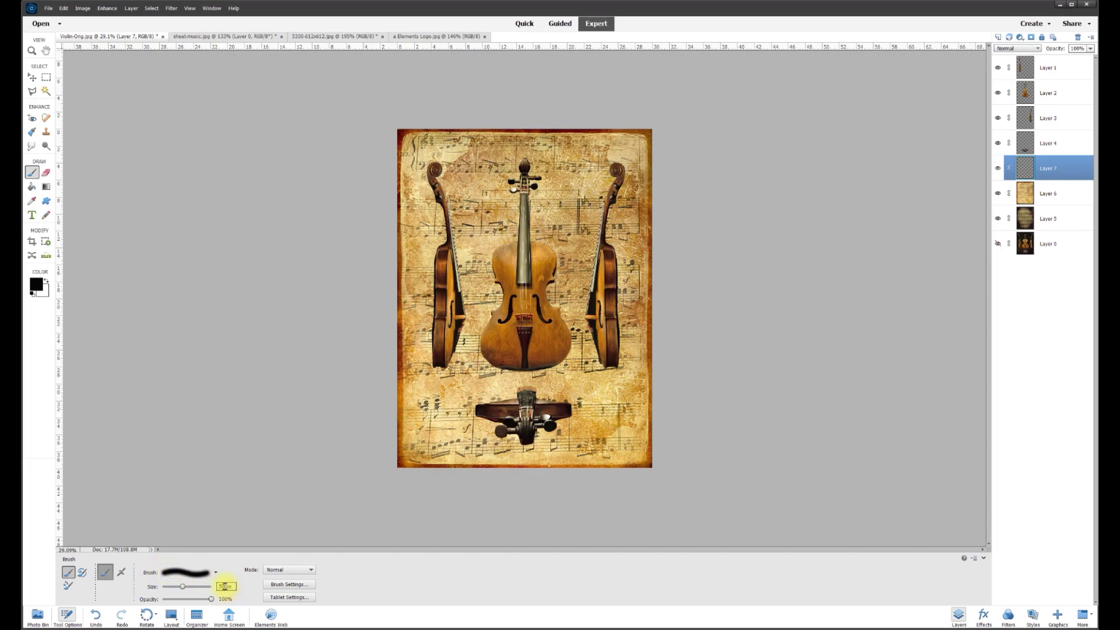
click(224, 586)
text(1000)
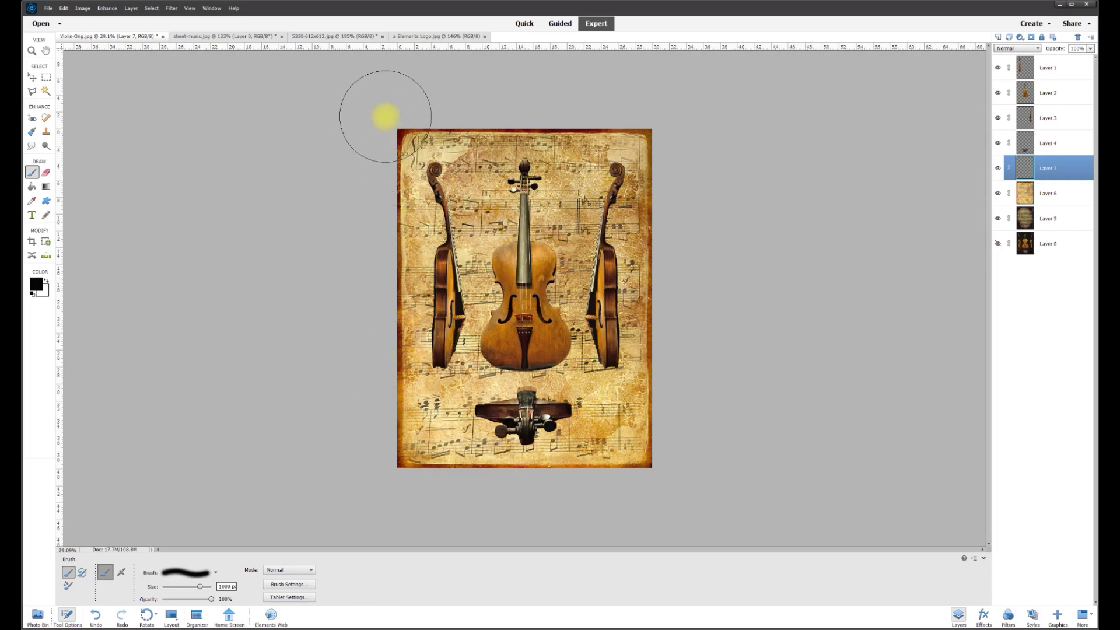
Paint soft black shading around the edges of the sheet music on Layer 7 and reduce the layer's opacity to 60%.
mouse_move(387, 115)
mouse_down()
mouse_move(598, 95)
mouse_move(705, 126)
mouse_move(685, 189)
mouse_move(704, 290)
mouse_move(683, 315)
mouse_move(688, 471)
mouse_move(682, 506)
mouse_move(537, 519)
mouse_move(395, 513)
mouse_move(577, 523)
mouse_move(527, 489)
mouse_move(497, 518)
mouse_move(424, 507)
mouse_move(352, 455)
mouse_move(360, 158)
mouse_move(352, 386)
mouse_move(363, 534)
mouse_move(528, 546)
mouse_move(624, 510)
mouse_move(450, 512)
mouse_move(606, 519)
mouse_move(827, 418)
mouse_move(736, 336)
mouse_move(671, 428)
mouse_move(696, 477)
mouse_move(701, 465)
mouse_move(705, 492)
mouse_up()
click(1090, 49)
mouse_move(1077, 61)
mouse_down()
mouse_move(1054, 60)
mouse_move(1080, 60)
mouse_up()
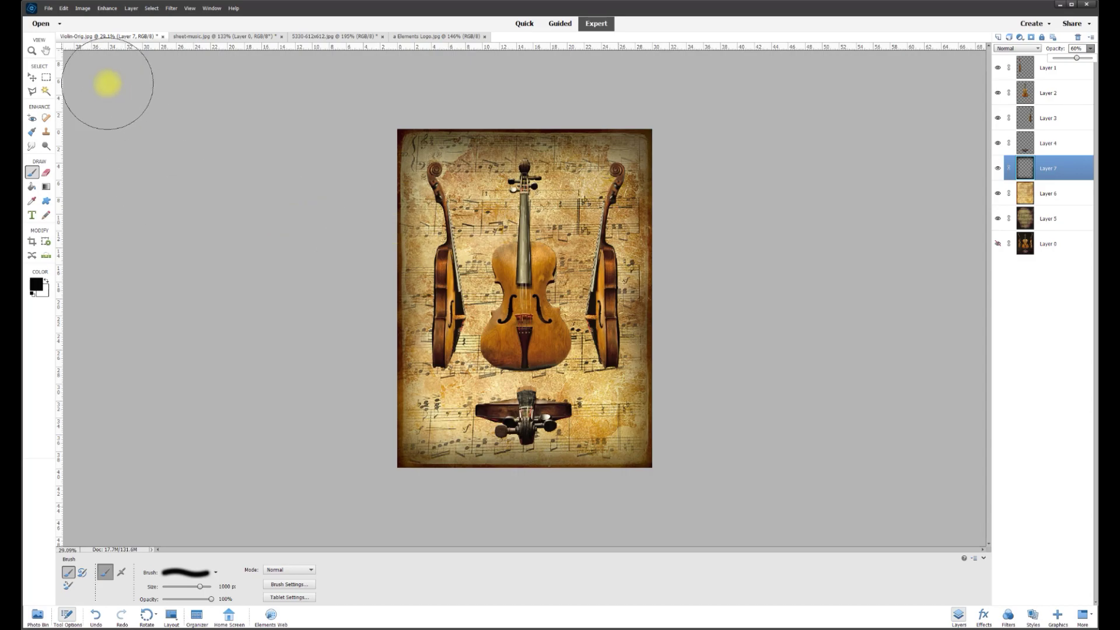
Merge the four violin layers, Layer 1 to Layer 4, into a single layer.
click(34, 79)
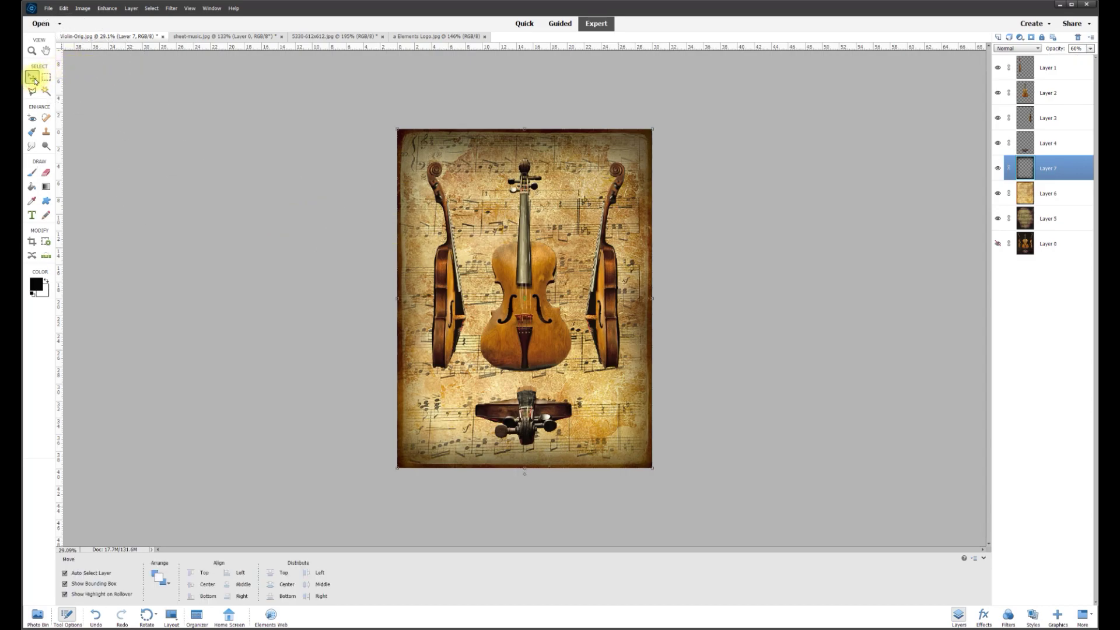
click(451, 296)
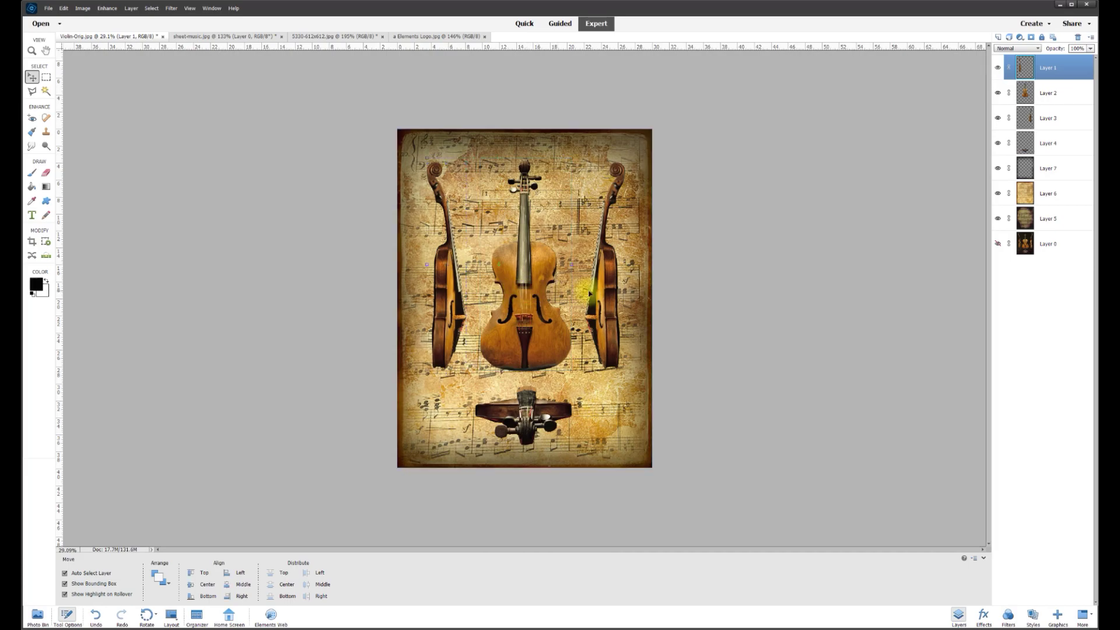
shift+click(1063, 120)
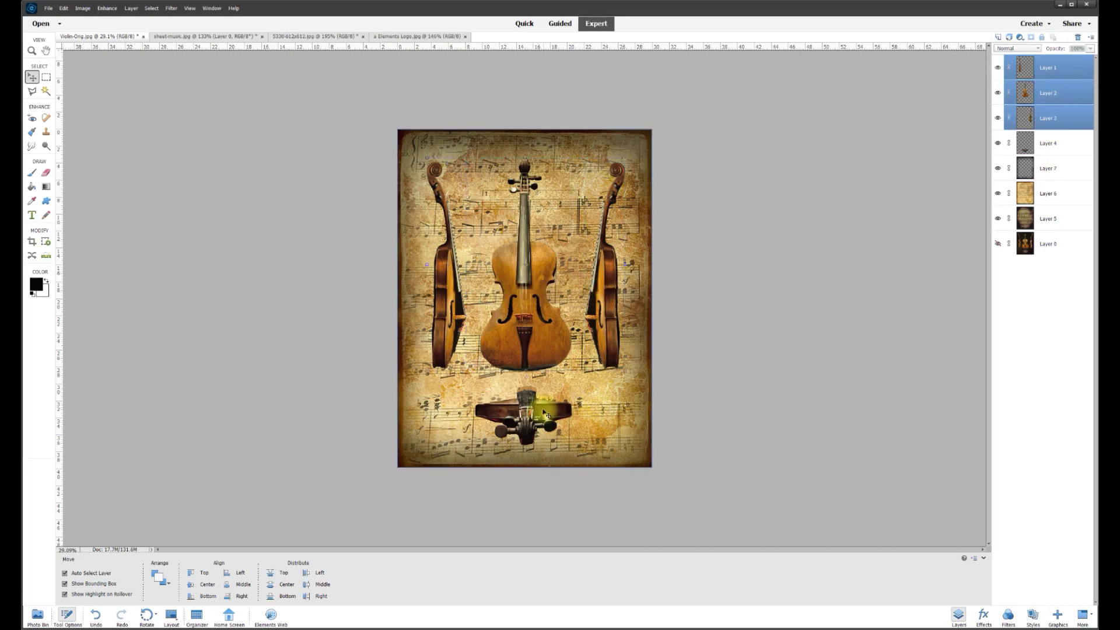
shift+click(525, 413)
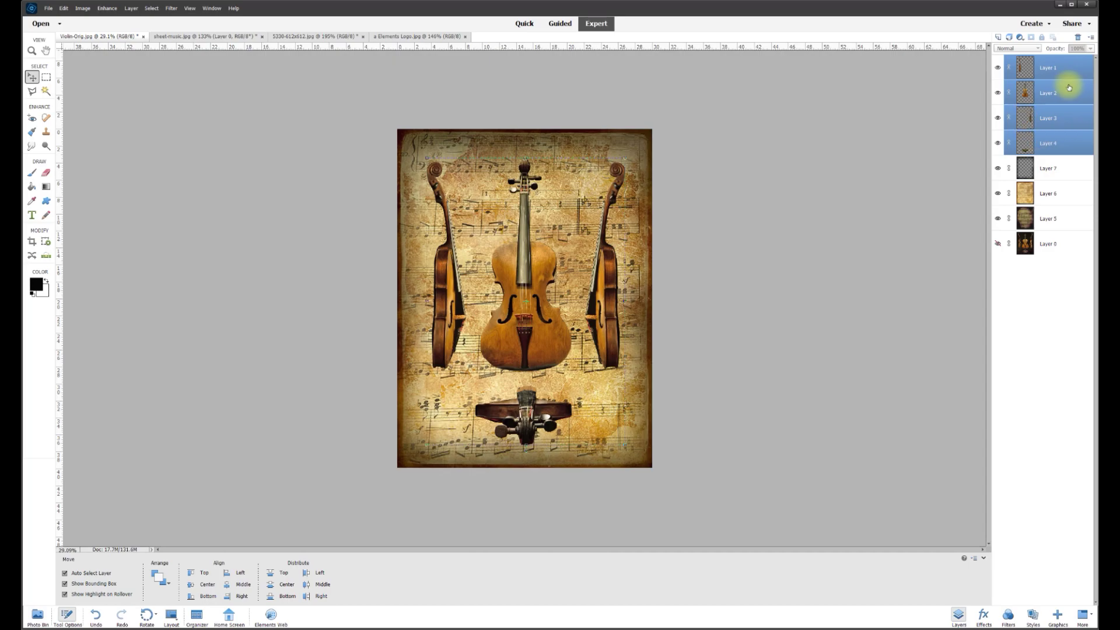
right_click(1054, 69)
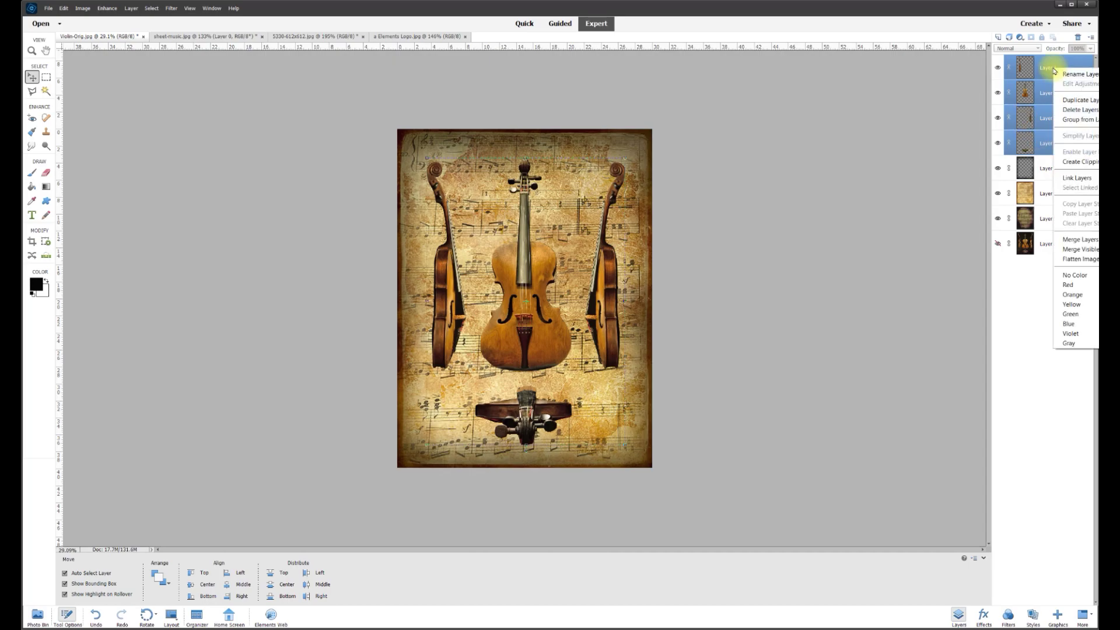
click(1075, 240)
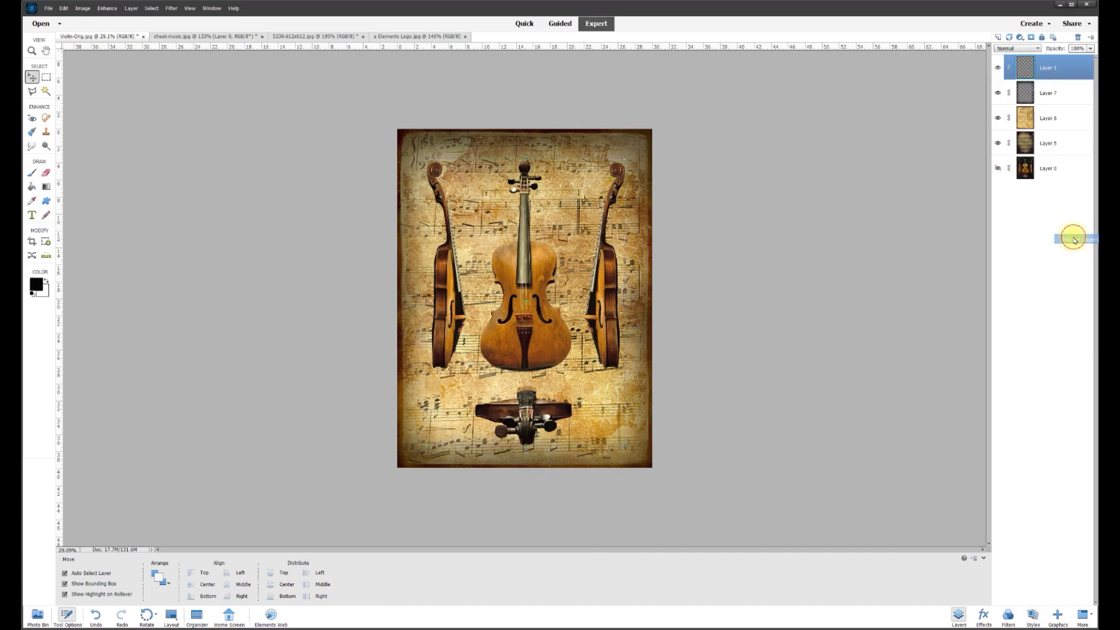
Toggle the merged violin layer off and on to check what it contains.
click(999, 68)
click(999, 67)
click(999, 68)
click(999, 68)
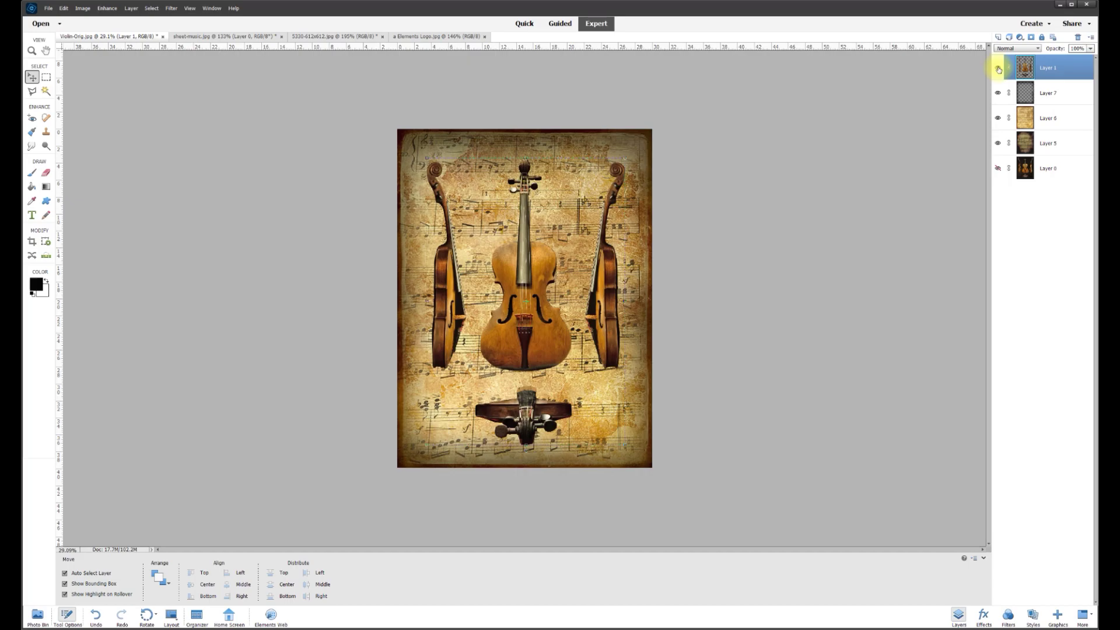
Add a drop shadow layer style to the merged violins with a lighting angle of 135°.
right_click(534, 290)
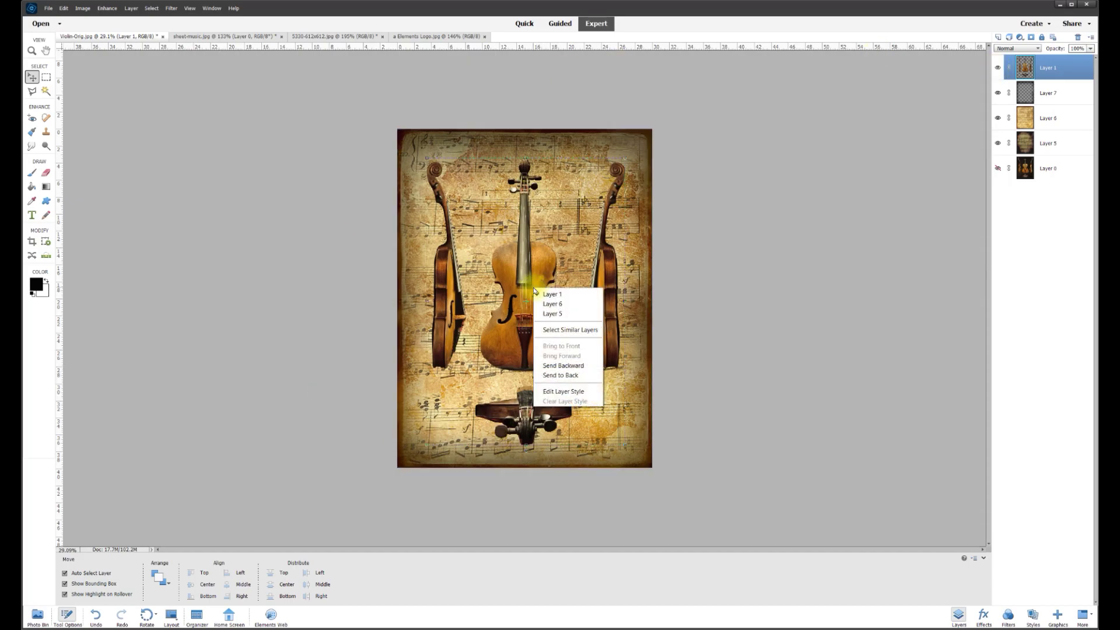
click(558, 392)
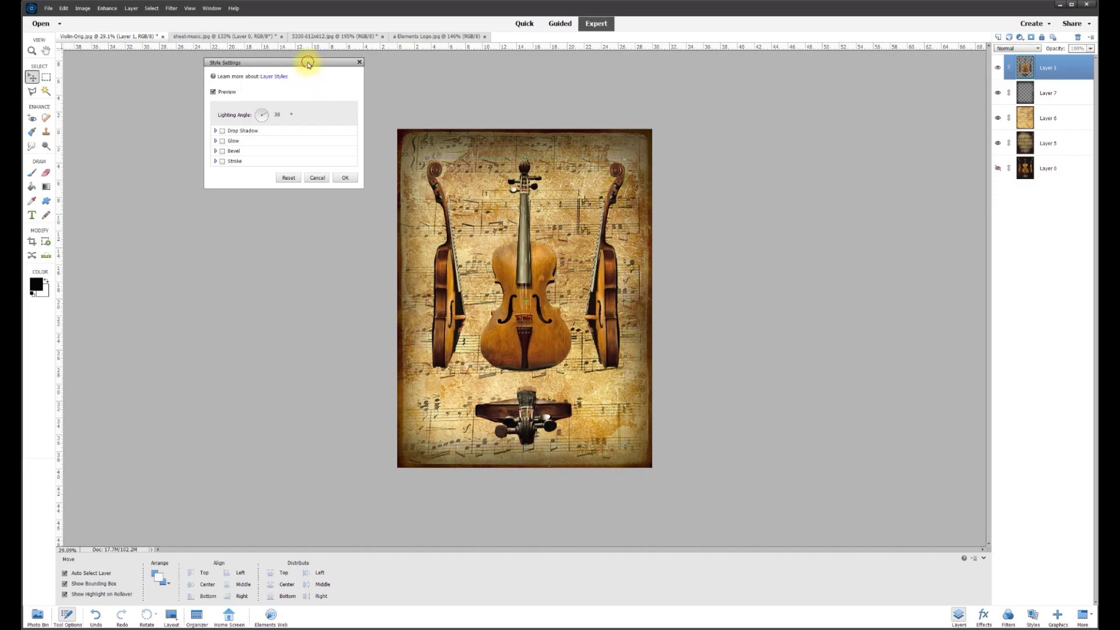
drag(308, 64, 325, 177)
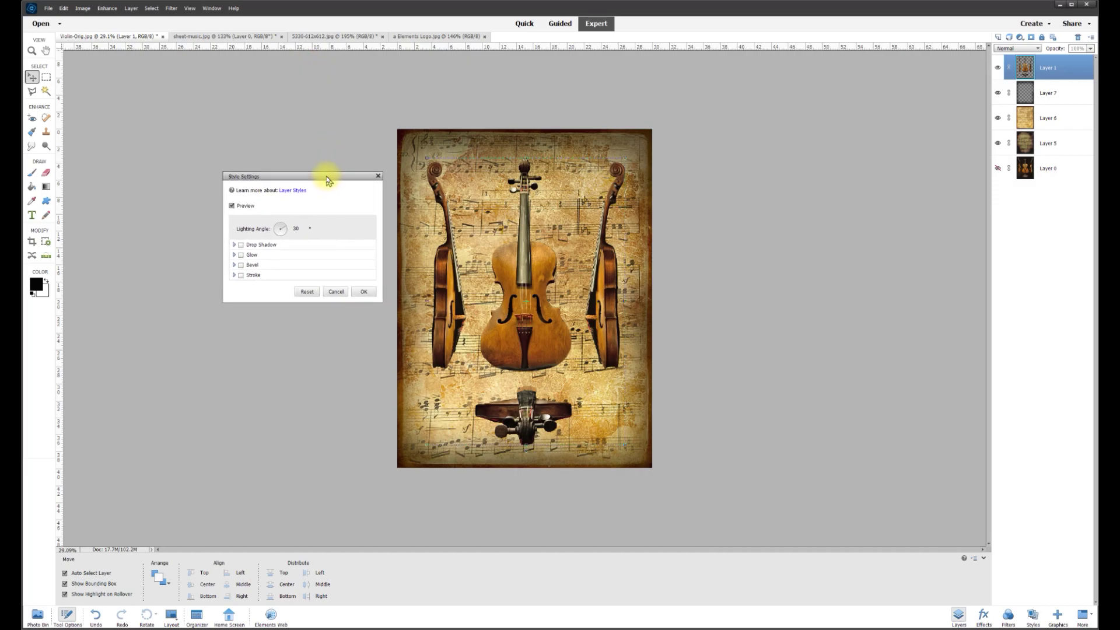
click(238, 246)
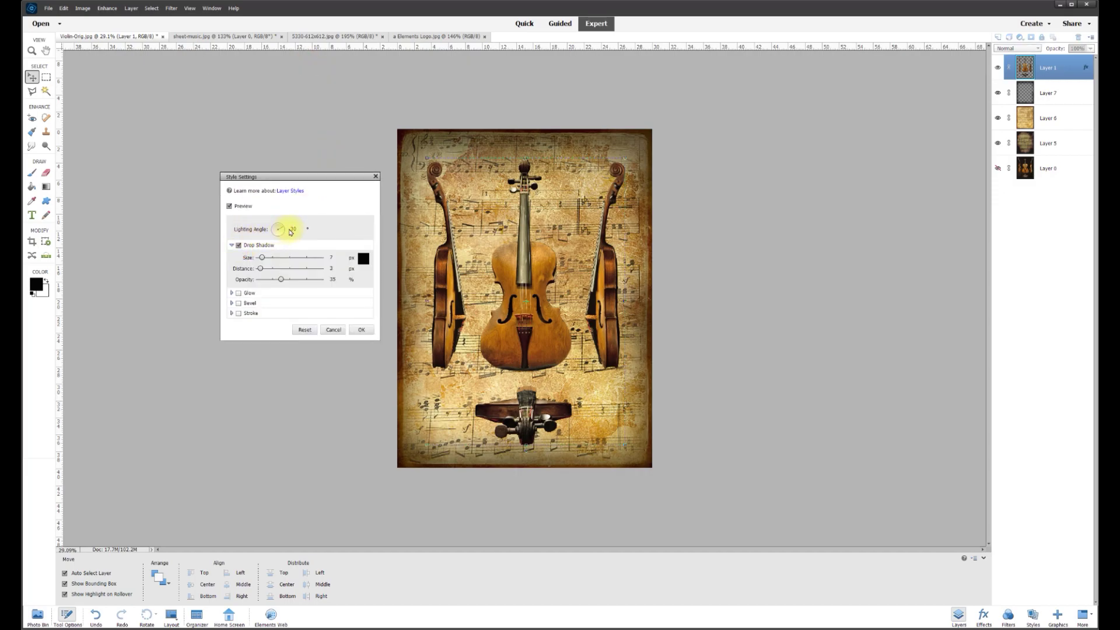
click(297, 228)
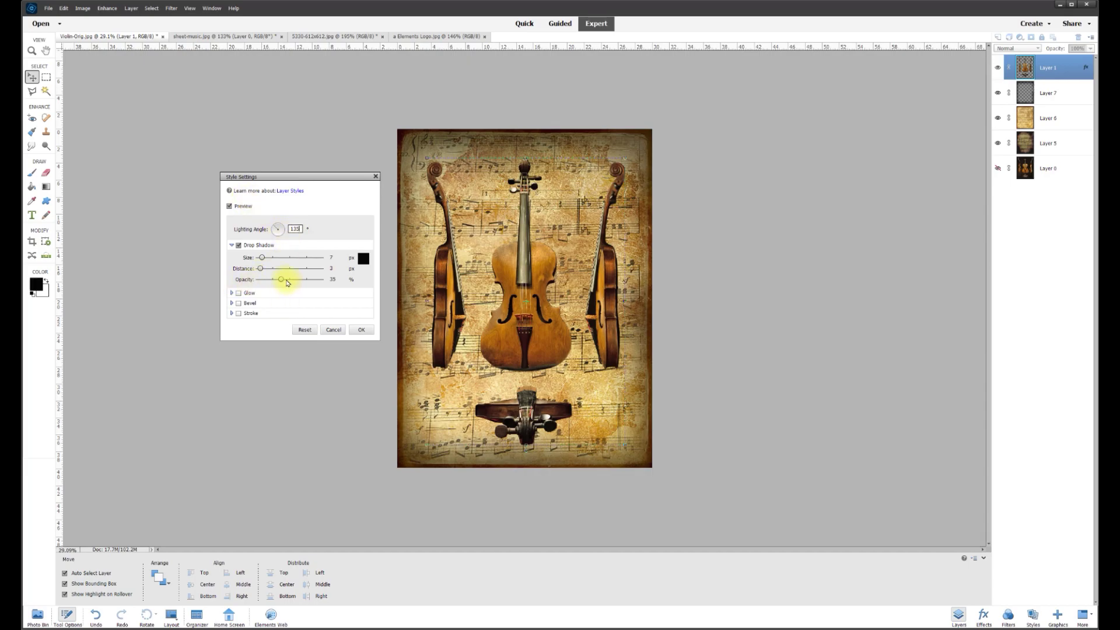
Raise the drop shadow's opacity to 100% and set its distance to 50 px.
drag(286, 282, 342, 283)
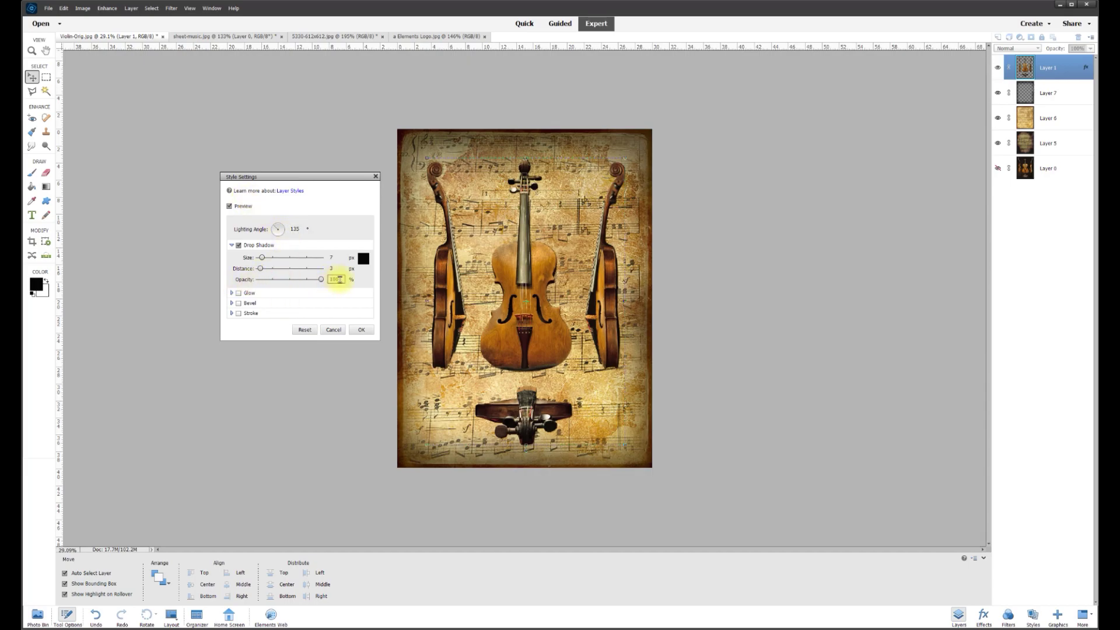
drag(266, 270, 275, 269)
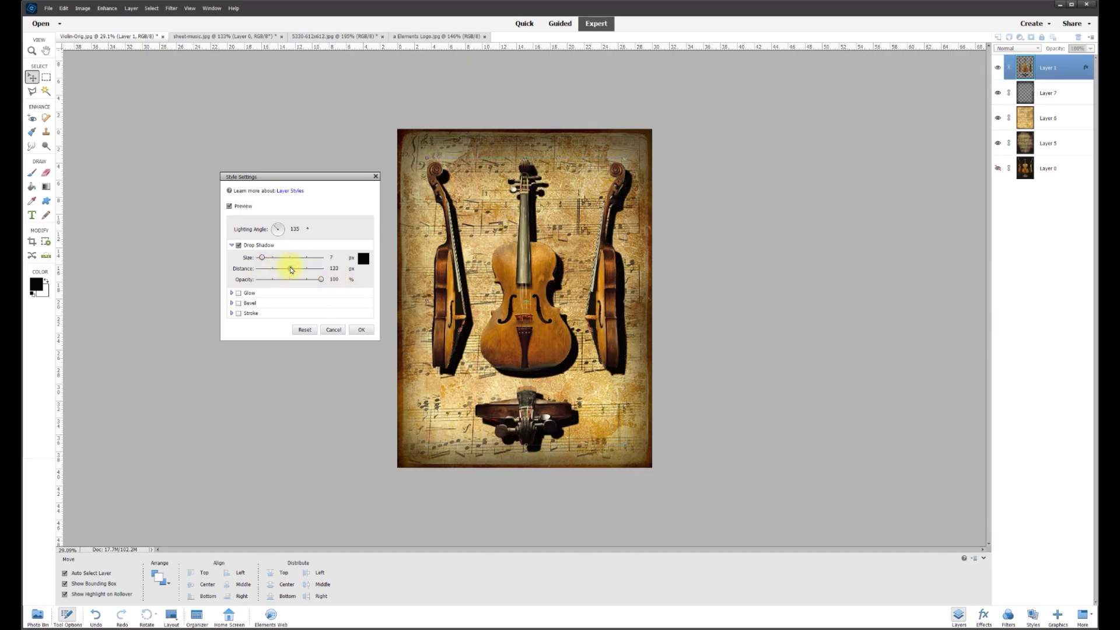
drag(292, 269, 283, 269)
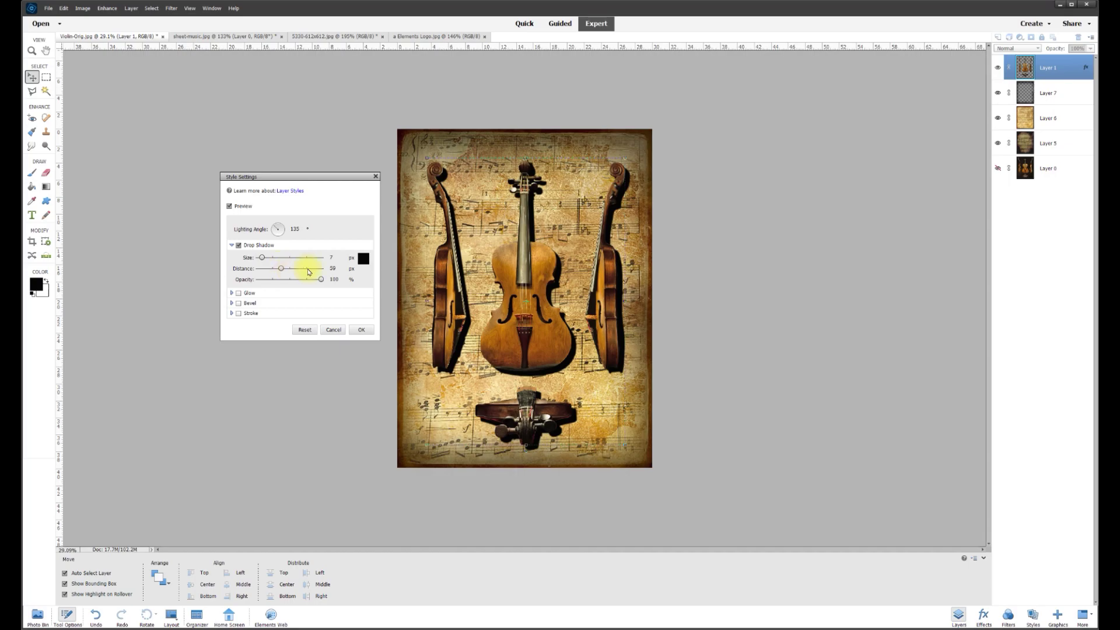
text(50)
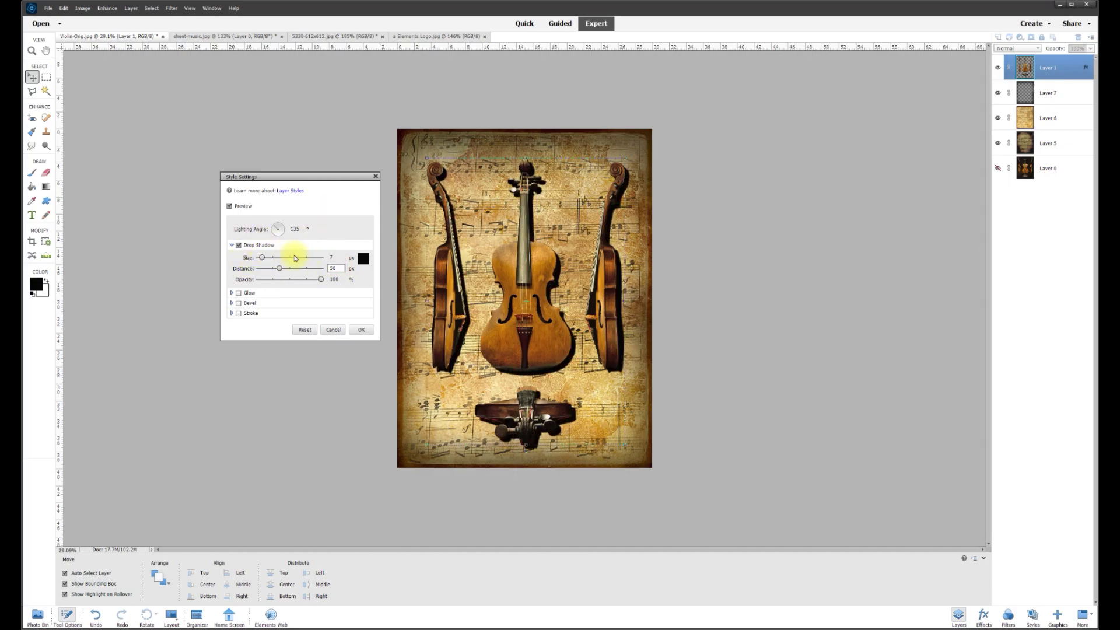
Soften the drop shadow by setting its size to about 135 px and its opacity to 75%.
drag(263, 261, 295, 259)
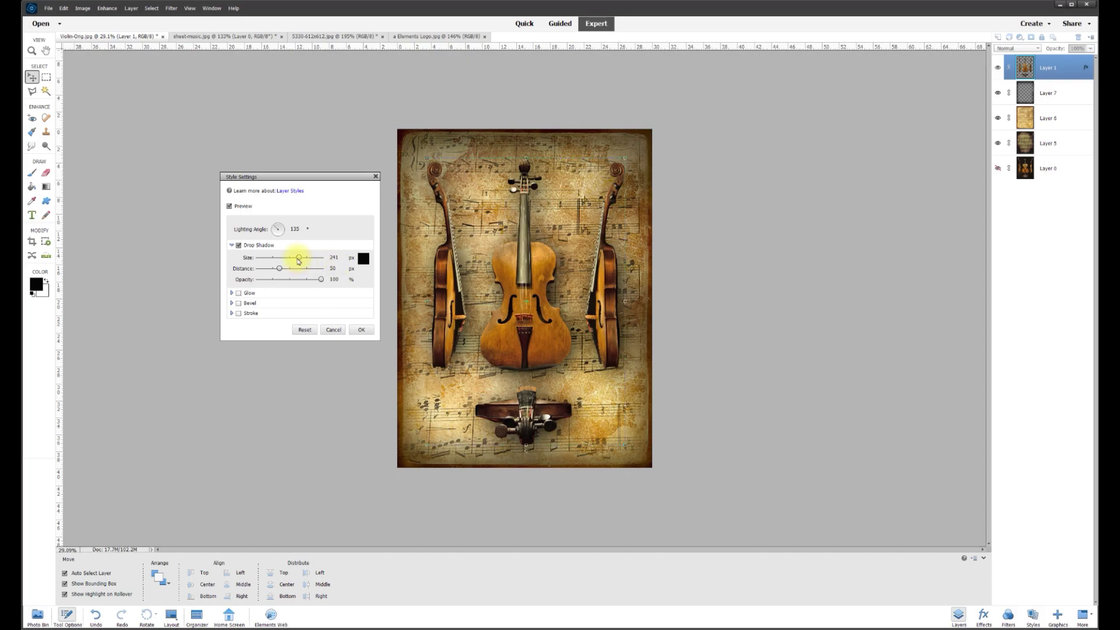
drag(292, 261, 282, 259)
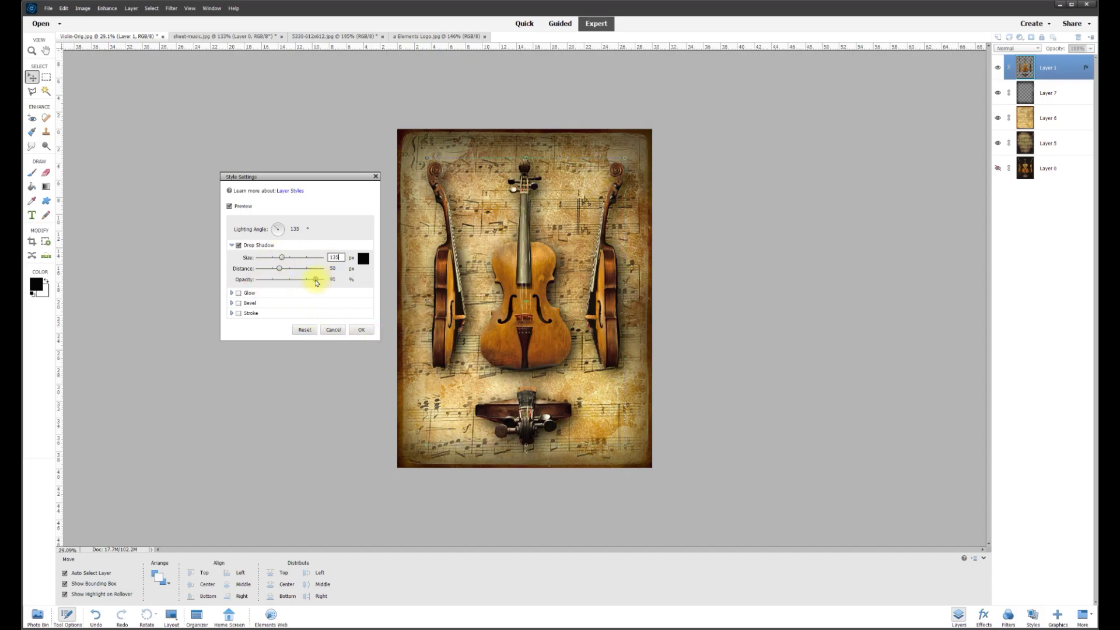
drag(313, 280, 283, 281)
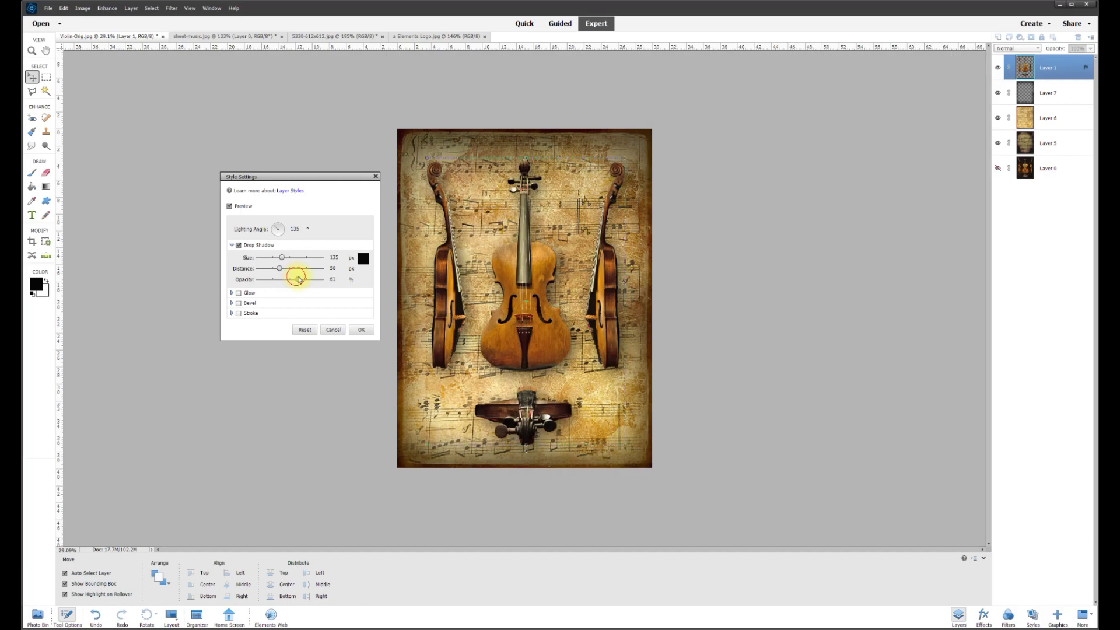
click(335, 279)
text(75)
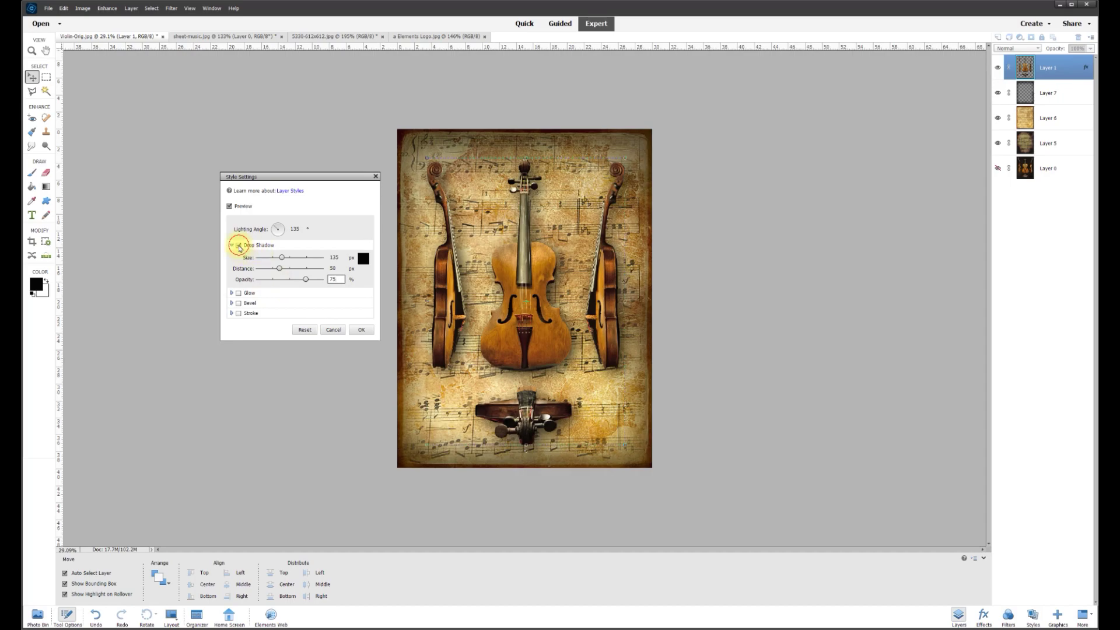
Toggle the drop shadow off and on to compare the effect, and apply the layer style.
click(239, 245)
click(240, 245)
click(240, 246)
click(239, 245)
key(Return)
Open the Hue/Saturation adjustment for the aged sheet music on Layer 6 and reduce its saturation to -30.
click(575, 288)
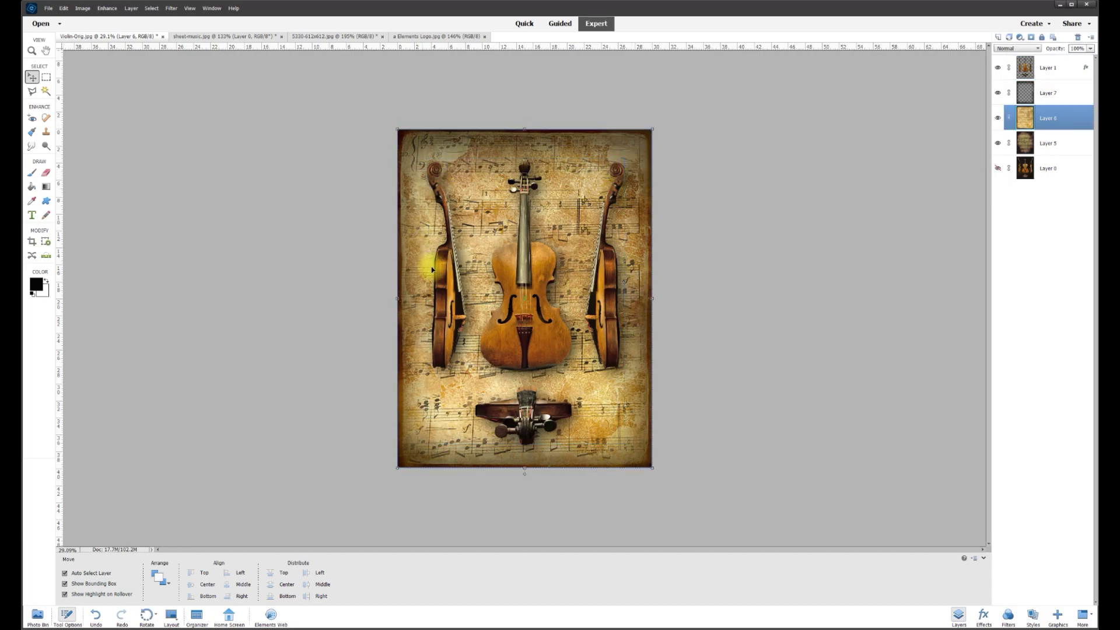
scroll(638, 227, up, 2)
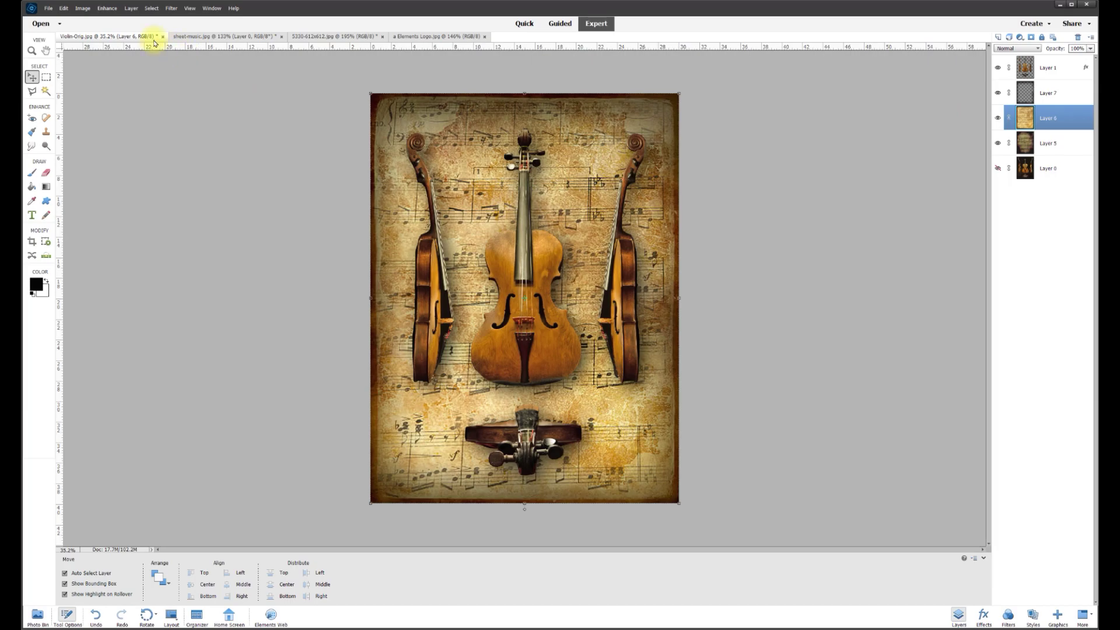
click(107, 8)
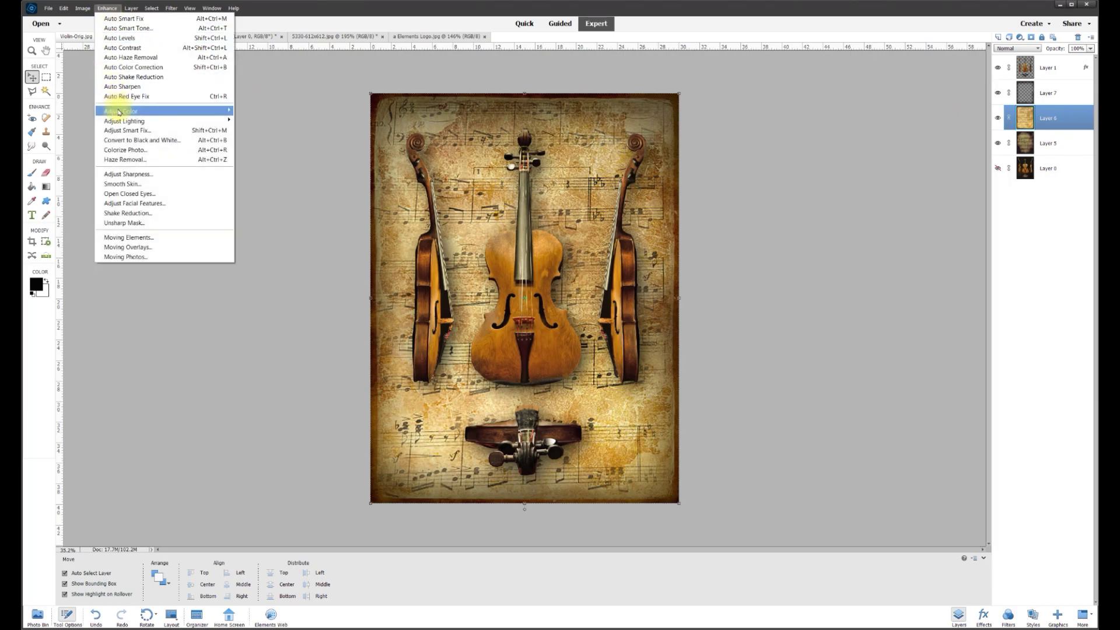
mouse_move(116, 111)
click(268, 121)
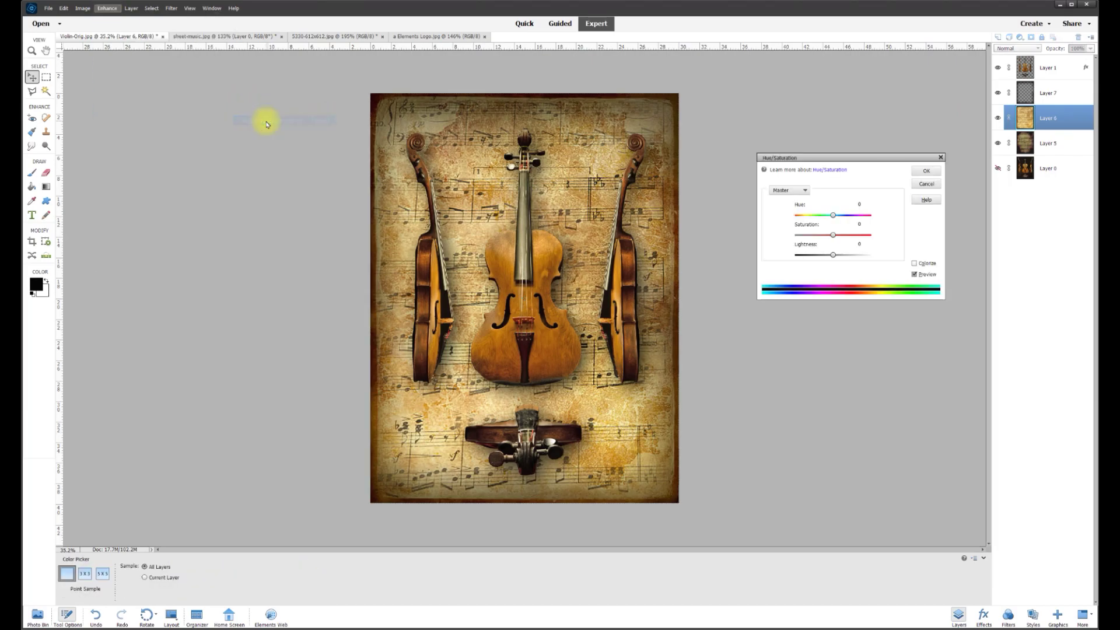
drag(834, 157, 776, 163)
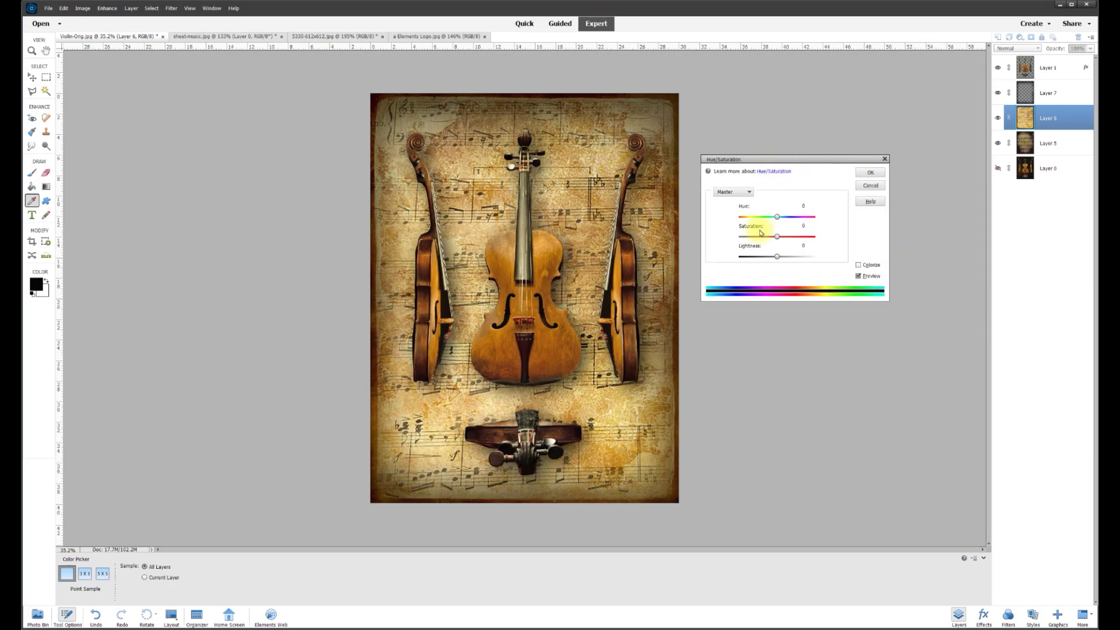
drag(780, 237, 743, 237)
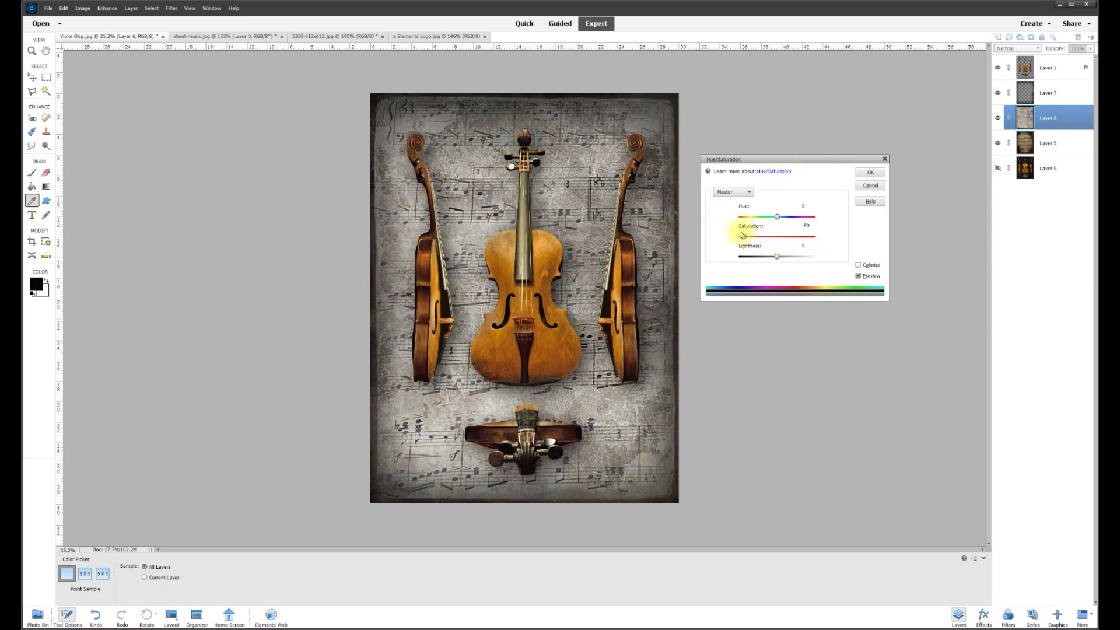
mouse_move(752, 239)
mouse_down()
mouse_move(836, 240)
mouse_move(769, 239)
mouse_up()
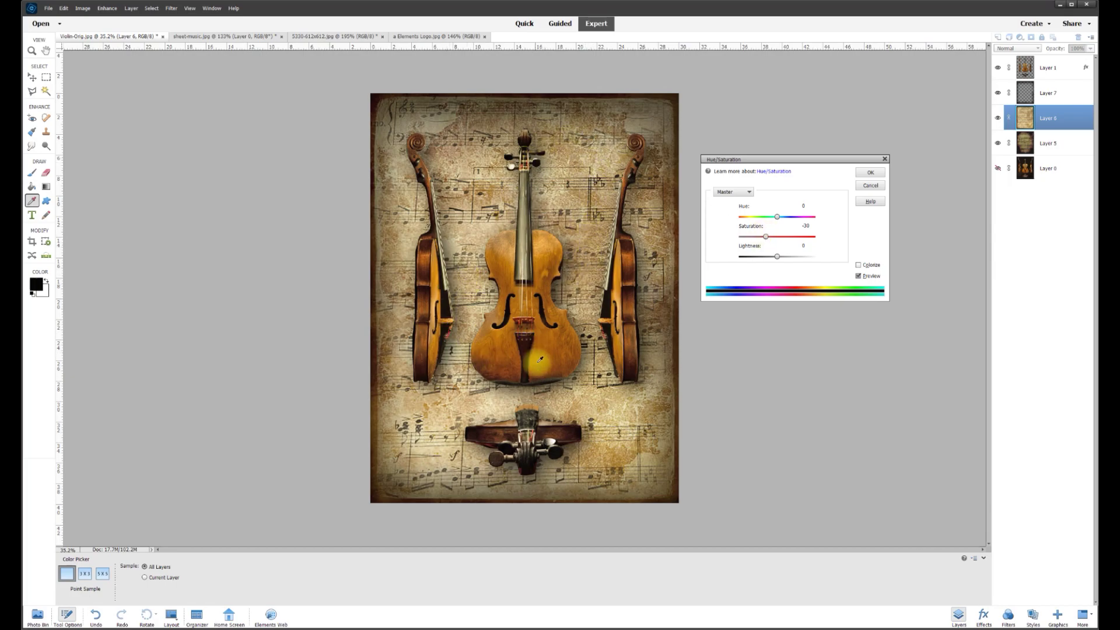
Darken the aged sheet music to a lightness of -26, apply the adjustment and return to the Move tool.
mouse_move(779, 256)
mouse_down()
mouse_move(757, 255)
mouse_move(768, 256)
mouse_up()
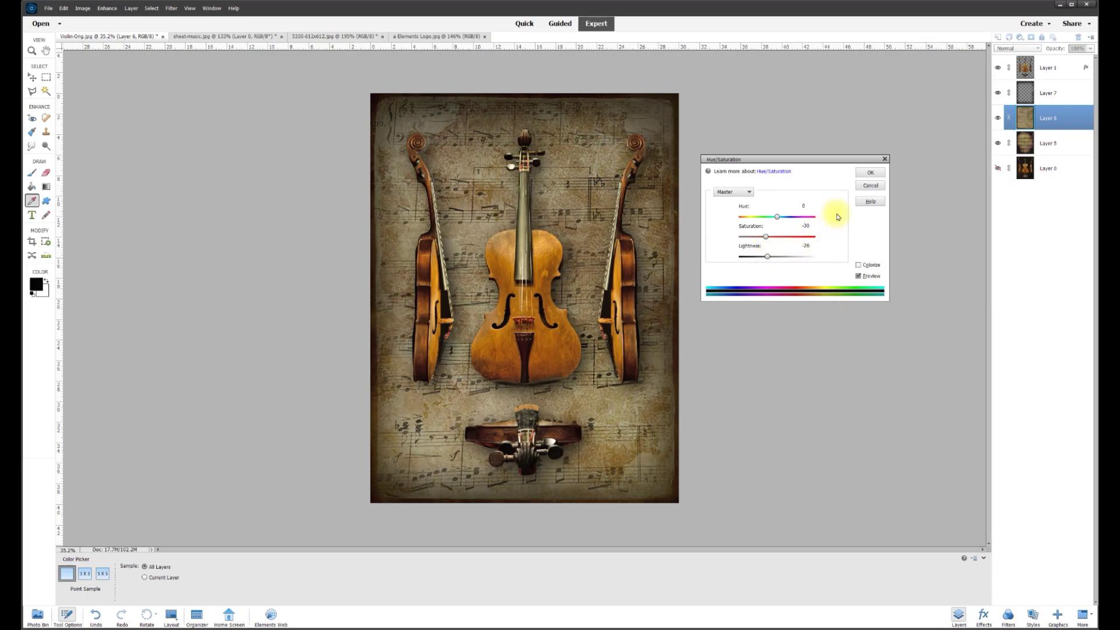
click(870, 172)
key(v)
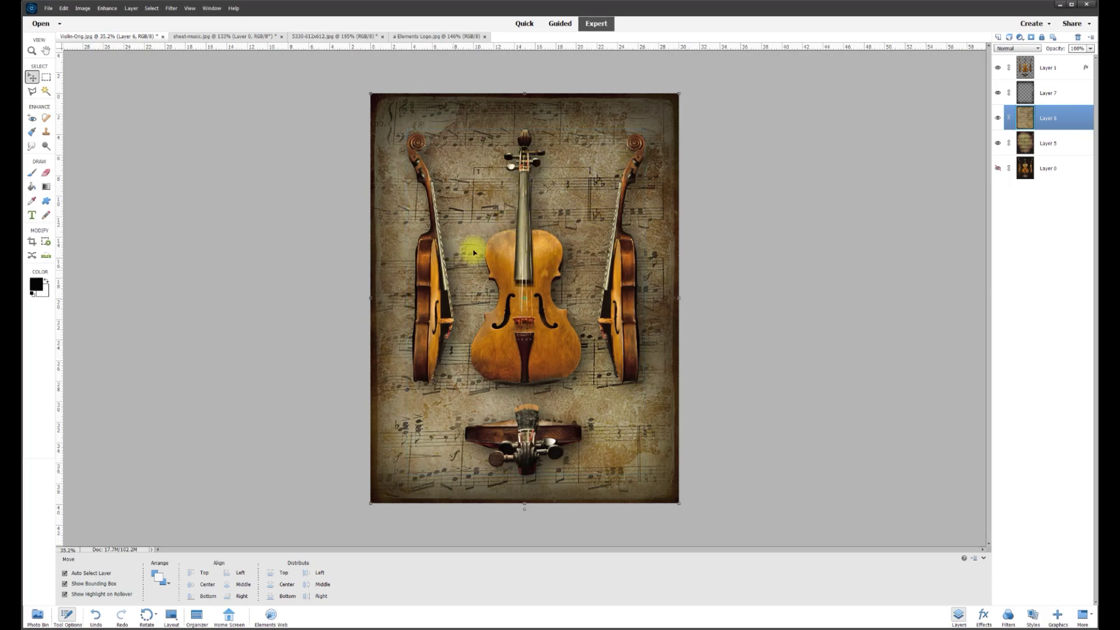
Duplicate Layer 6 and move the copy above the violins to the top of the layer stack.
right_click(1049, 124)
click(1074, 153)
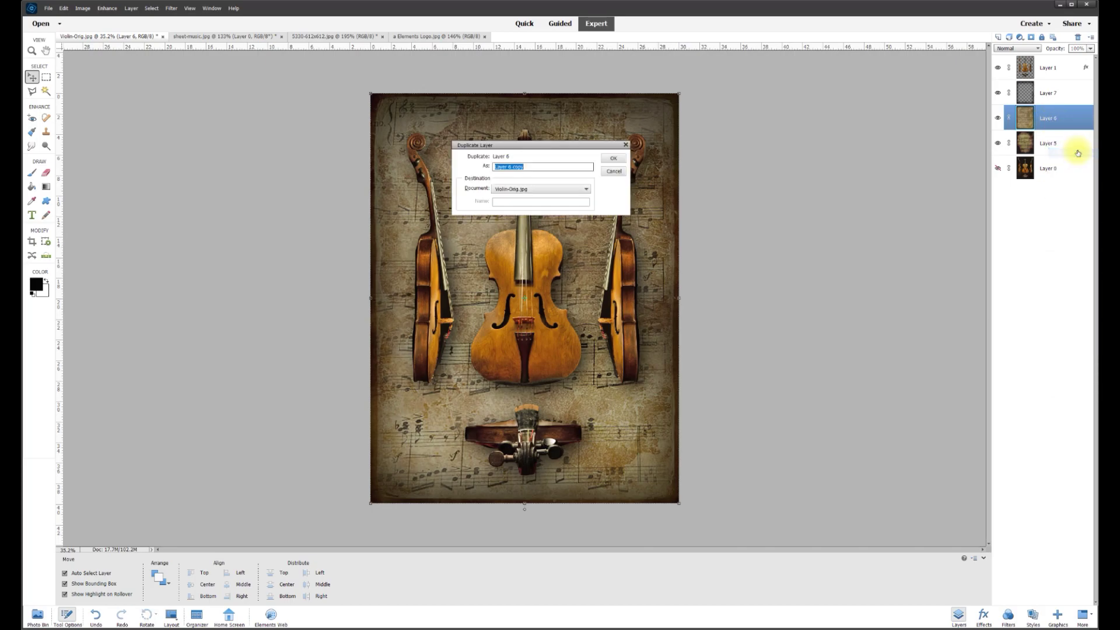
click(621, 158)
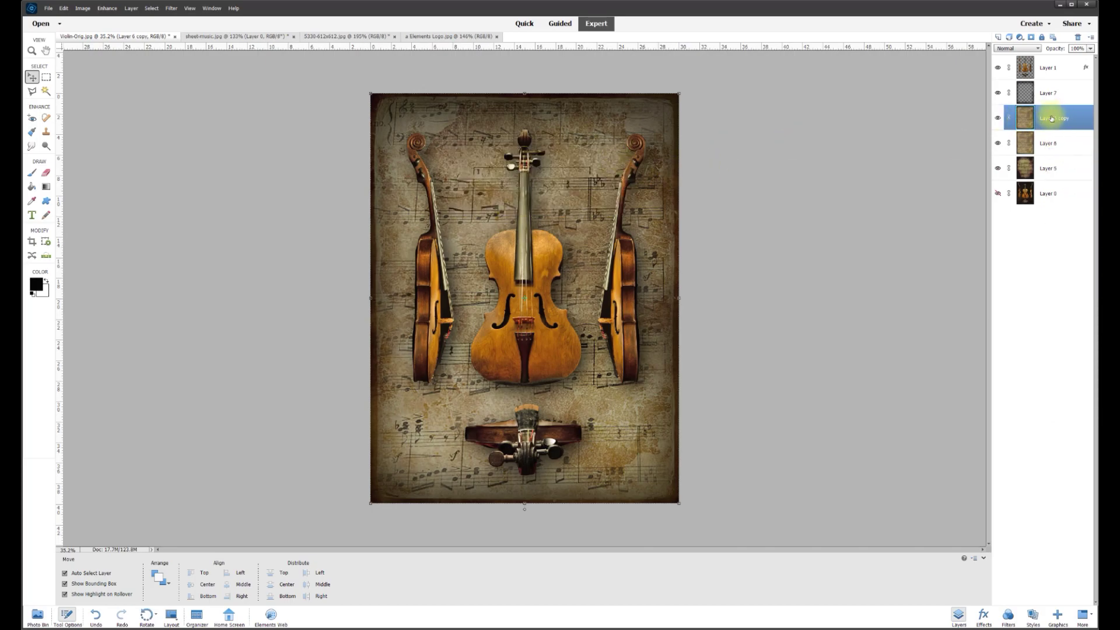
drag(1051, 118, 1044, 59)
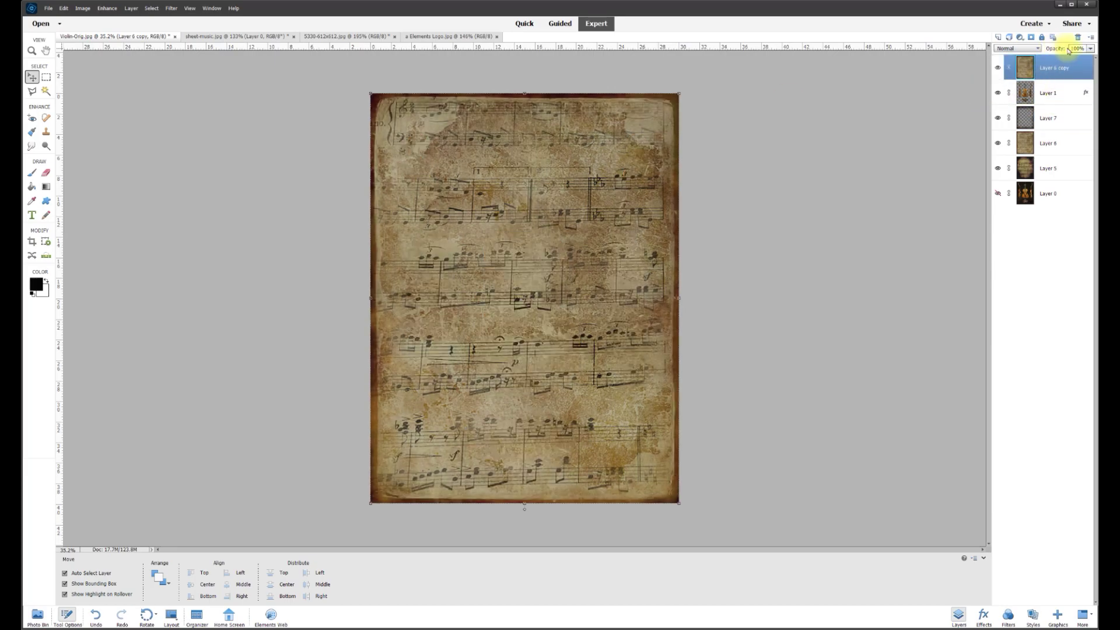
Lower the opacity of the Layer 6 copy to 20%.
click(1091, 50)
drag(1090, 58, 1061, 60)
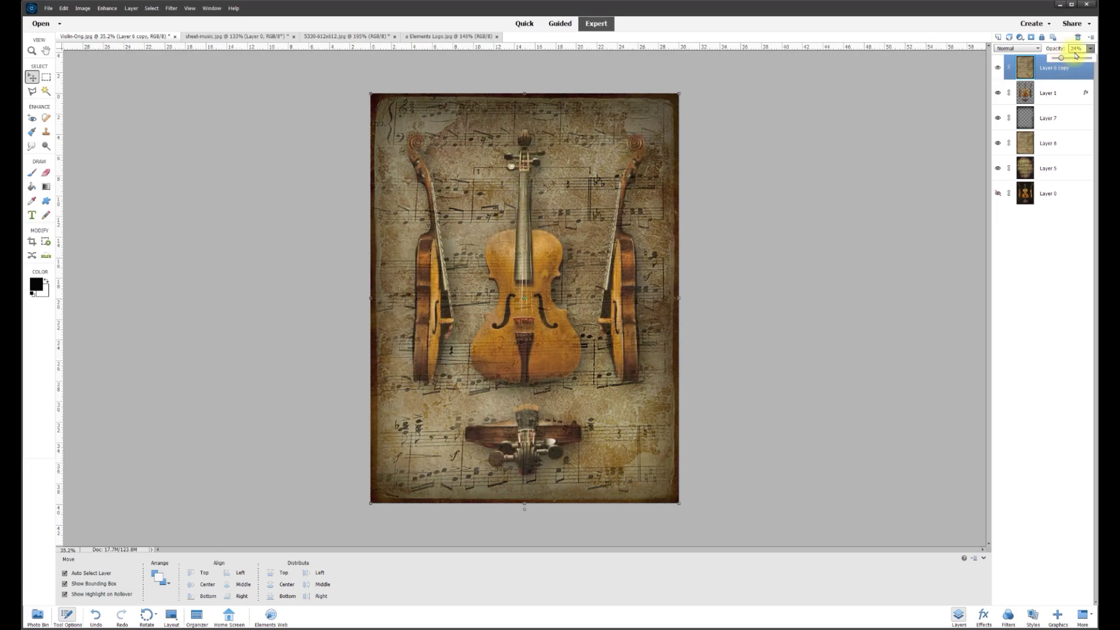
click(1076, 49)
text(20)
key(Return)
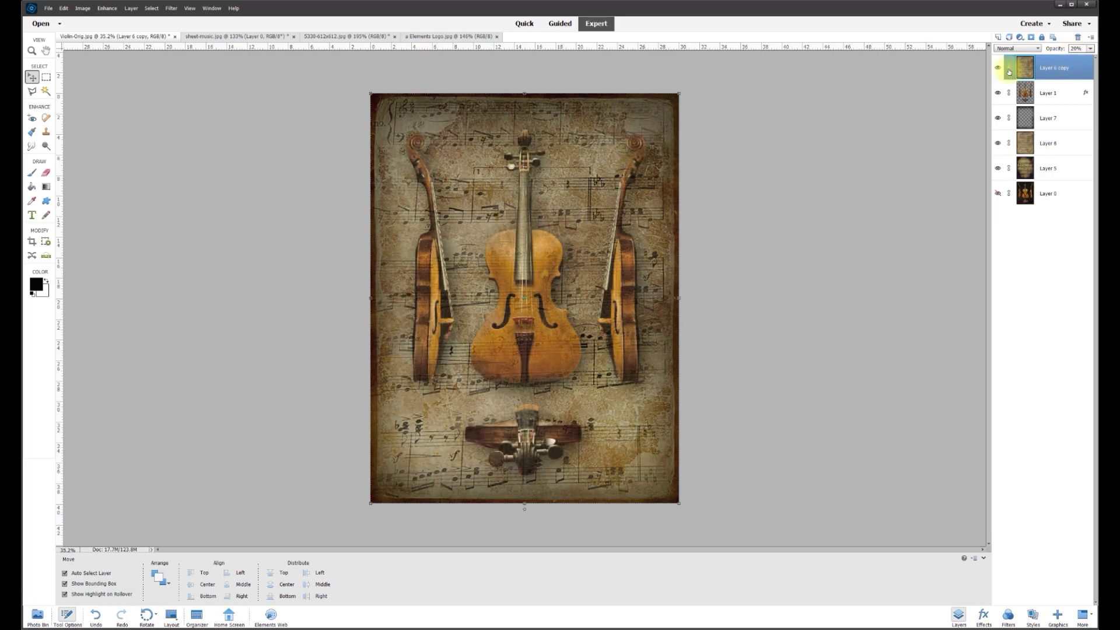
Toggle the Layer 6 copy off and on to compare the texture overlay, and deselect all layers.
click(1000, 69)
click(1001, 69)
click(1001, 70)
click(1001, 69)
click(799, 142)
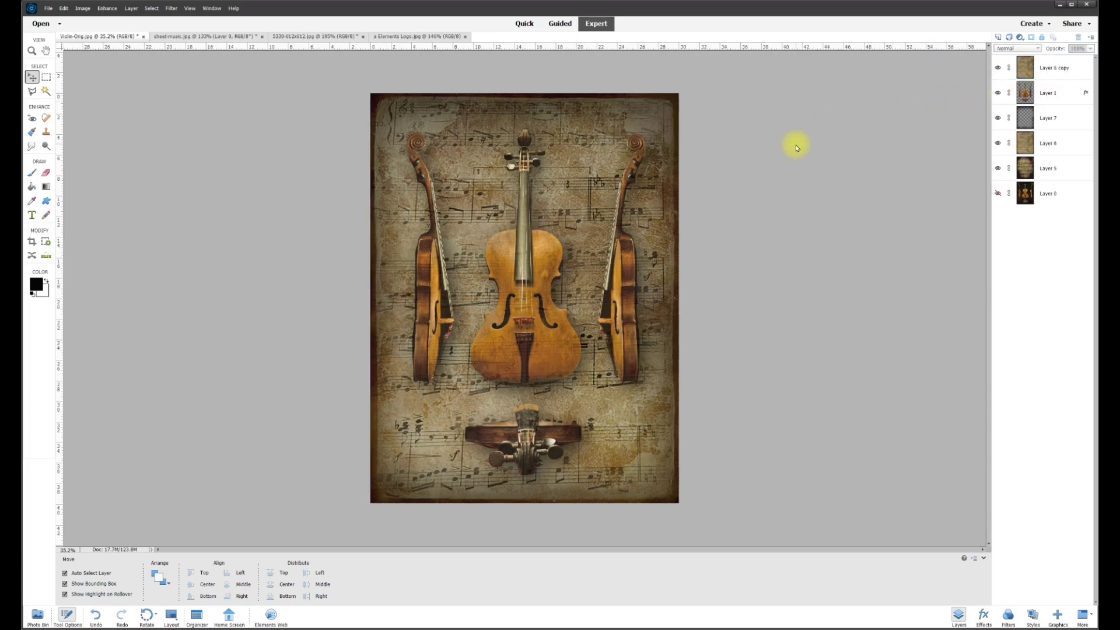